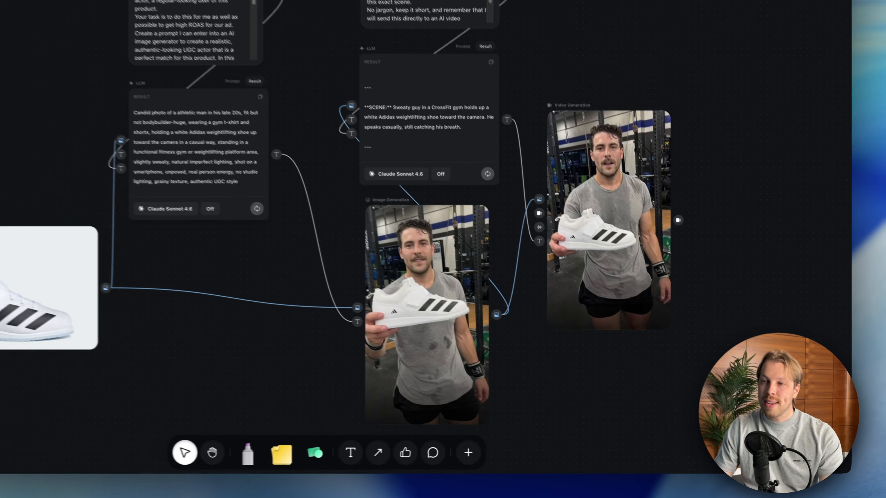
- Examine the finished AI UGC Flow canvas, including its shoe image, prompt, LLM, image generation and video generation nodes
drag(796, 435, 67, 44)
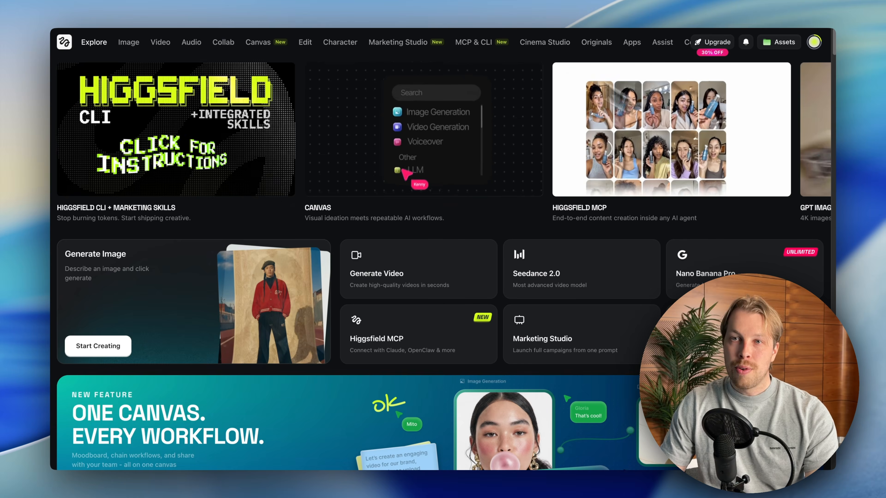
mouse_move(149, 48)
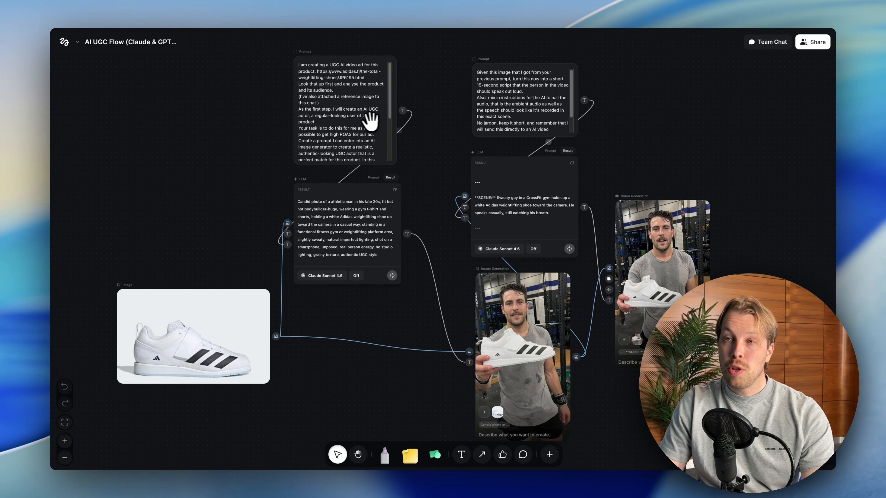
click(330, 87)
click(511, 115)
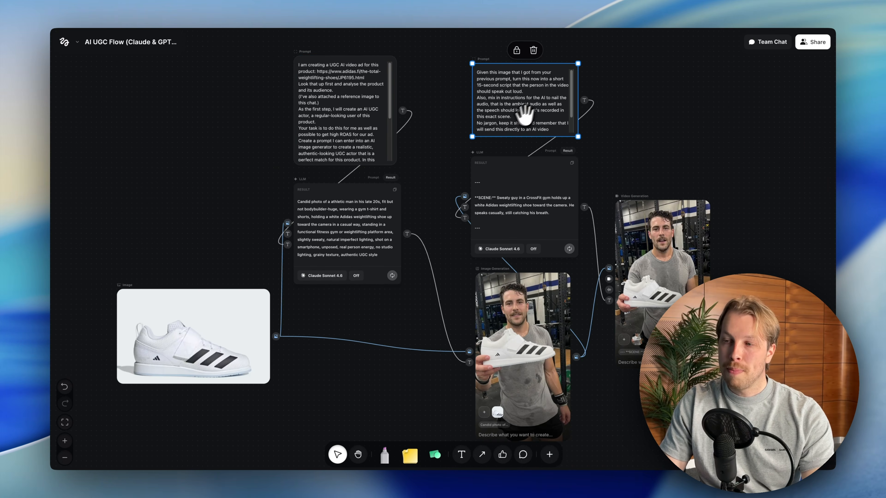
key(super+a)
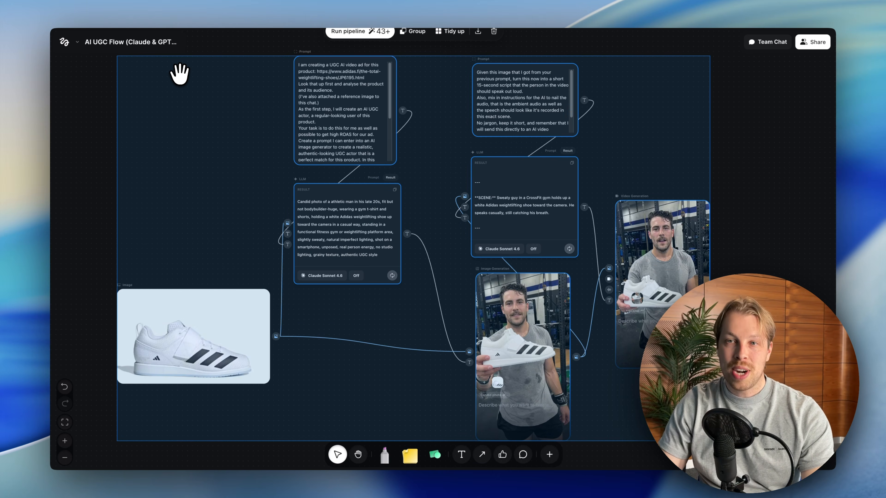
click(746, 125)
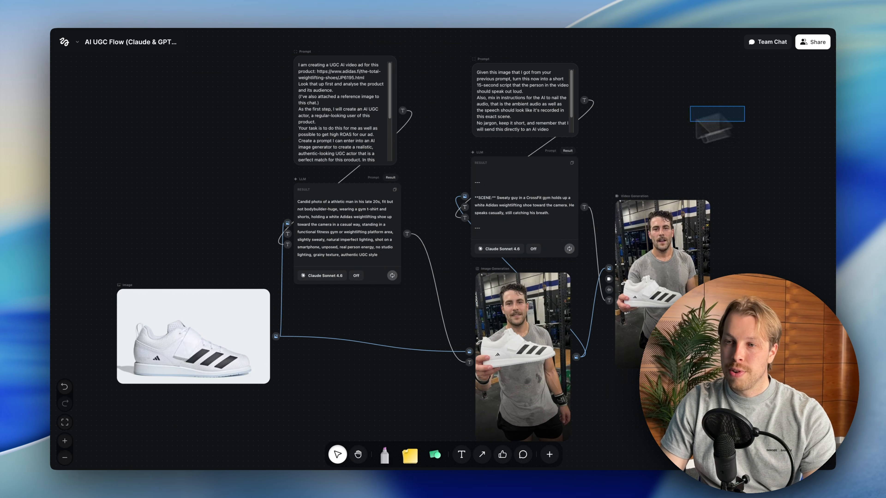
drag(738, 119, 278, 335)
click(167, 150)
key(super+a)
key(Escape)
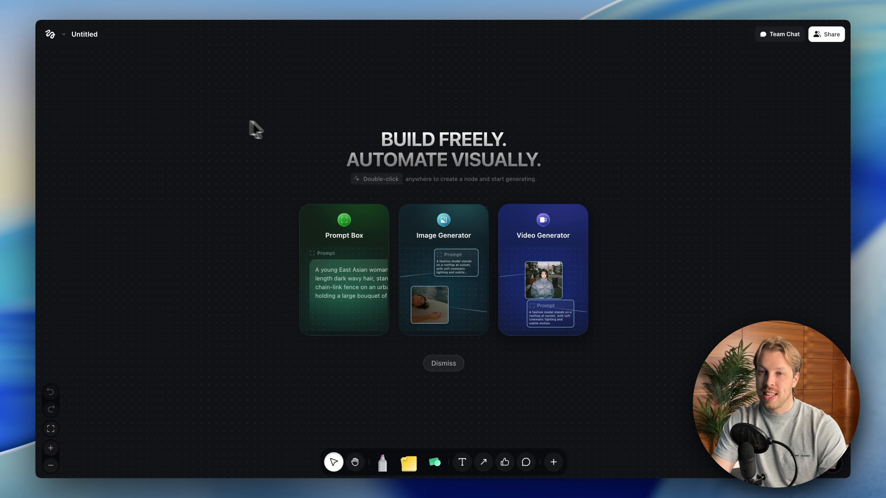
- Upload the white Adidas weightlifting shoe picture as an image node on the empty Untitled canvas
double_click(216, 140)
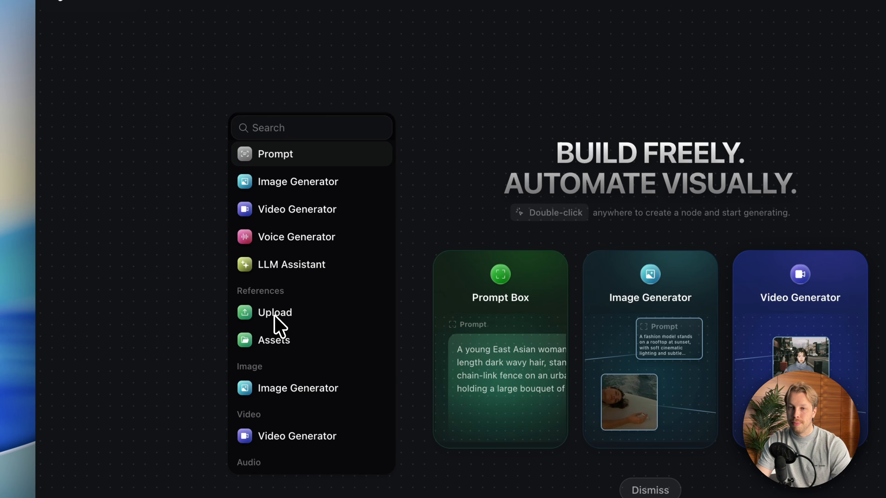
click(275, 315)
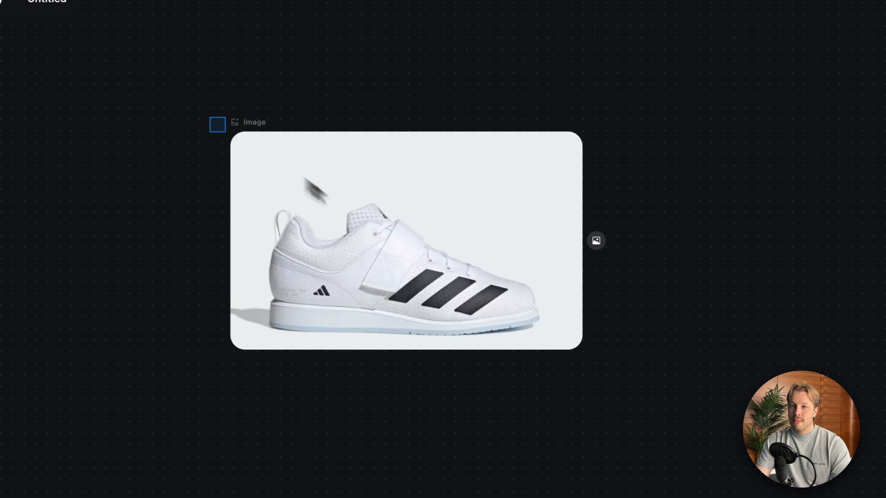
drag(350, 199, 364, 229)
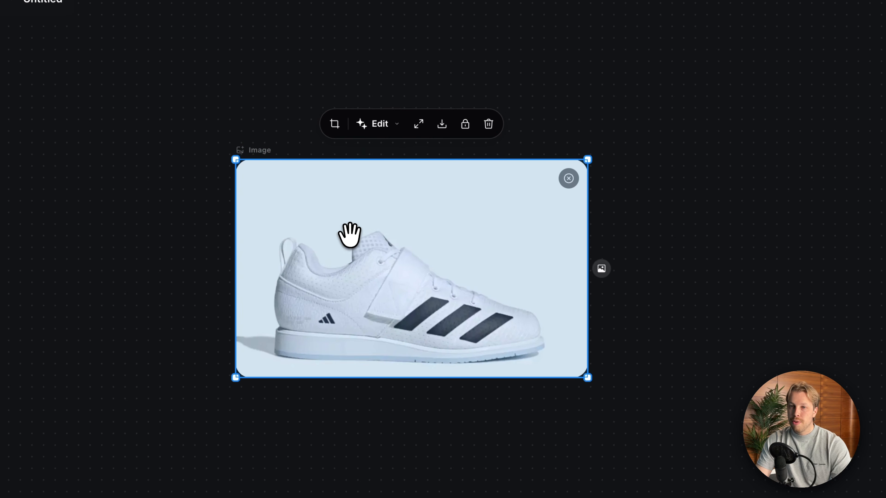
scroll(351, 235, up, 3)
click(731, 364)
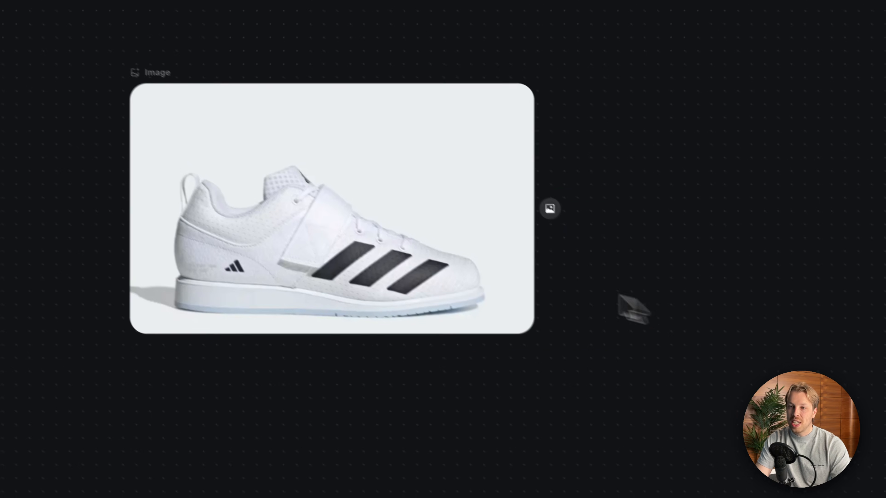
- Move the shoe image node lower on the canvas, leaving free space above it
click(302, 231)
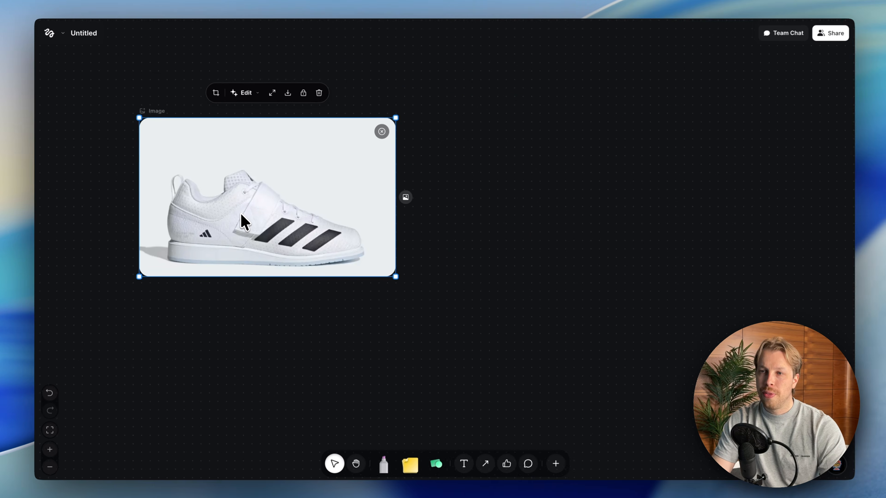
scroll(244, 221, down, 1)
drag(255, 198, 254, 229)
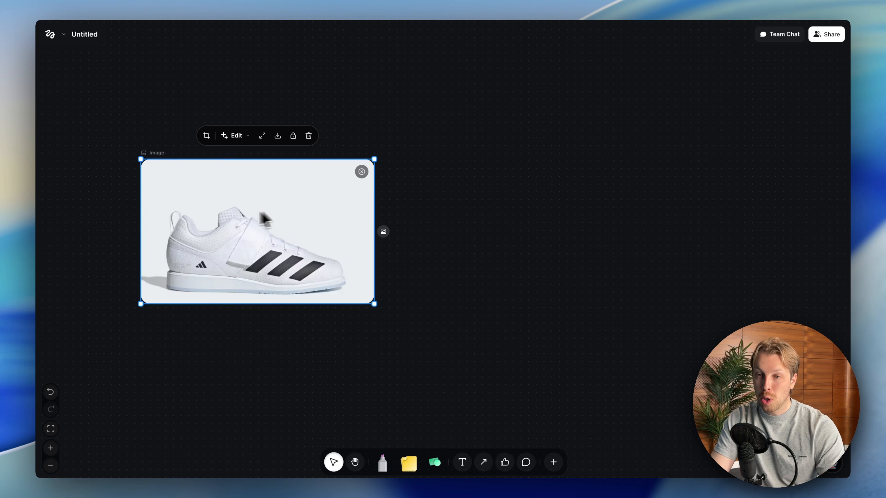
drag(276, 217, 281, 279)
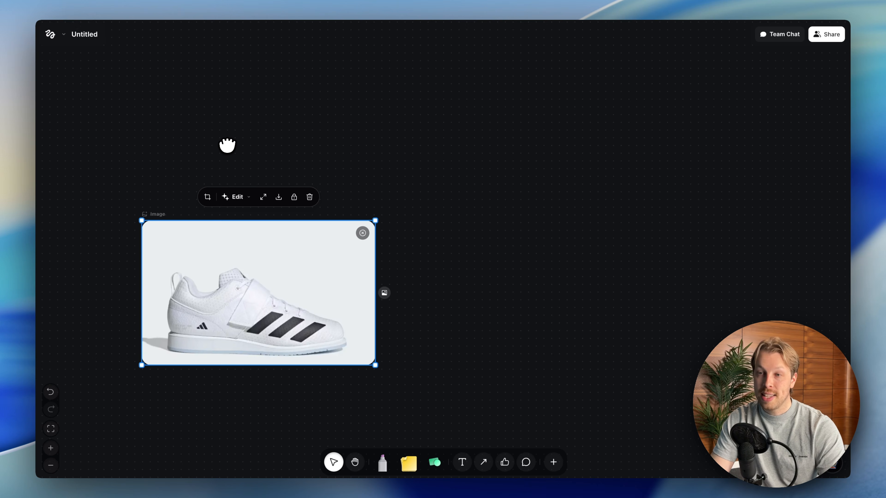
scroll(245, 172, up, 3)
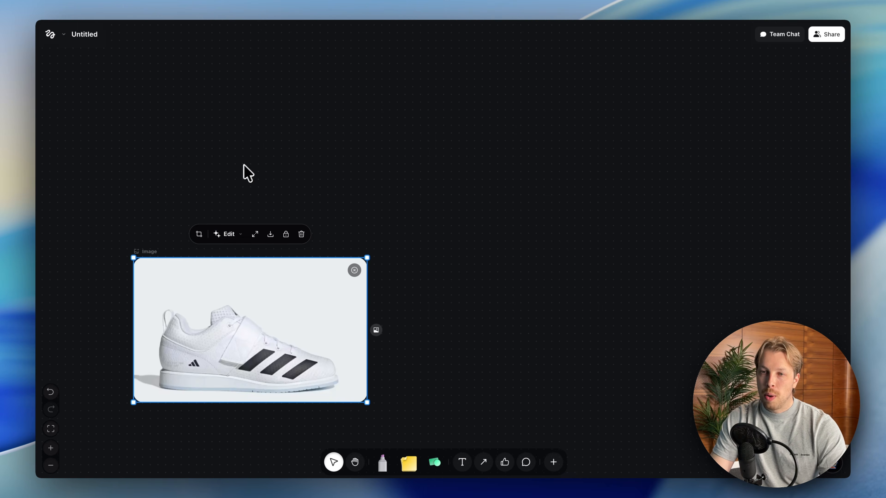
scroll(247, 170, down, 1)
scroll(202, 163, up, 1)
click(168, 128)
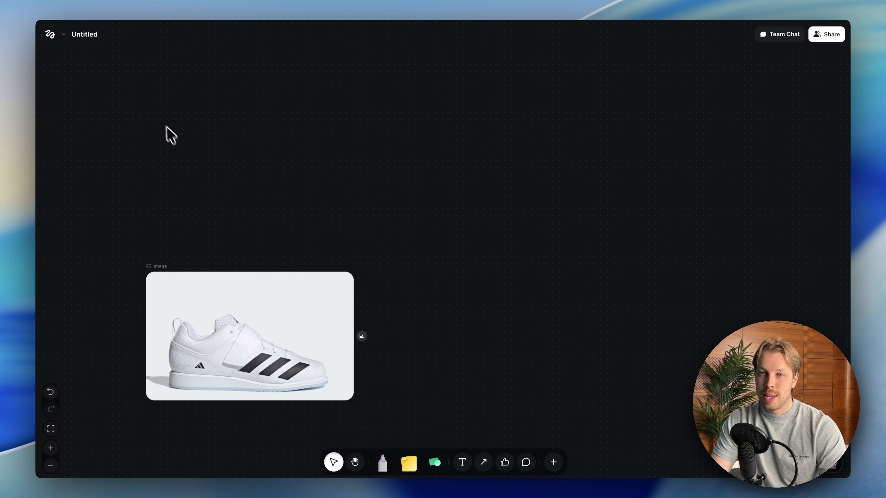
- Add an LLM Assistant node and place it above the shoe image
double_click(155, 111)
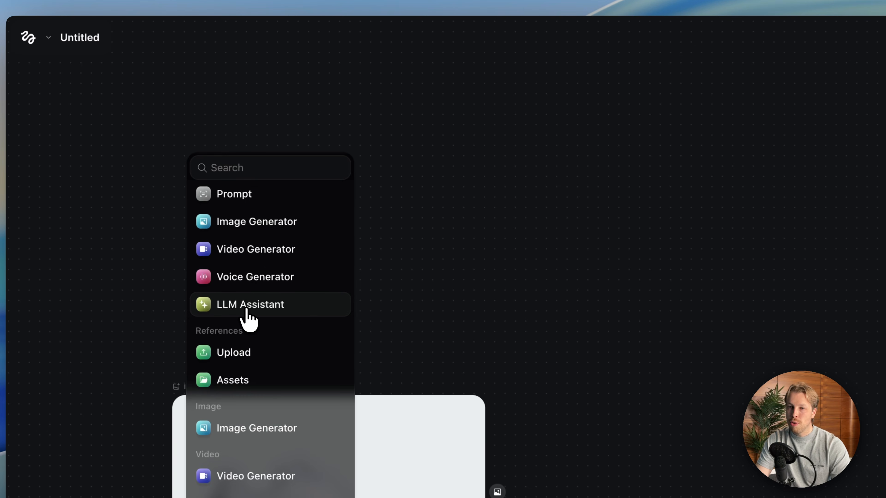
click(247, 307)
drag(168, 58, 300, 138)
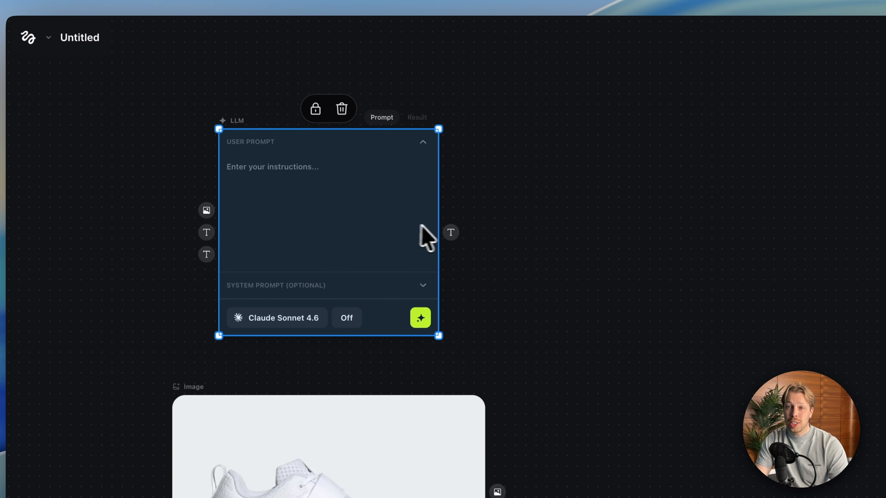
scroll(316, 236, up, 3)
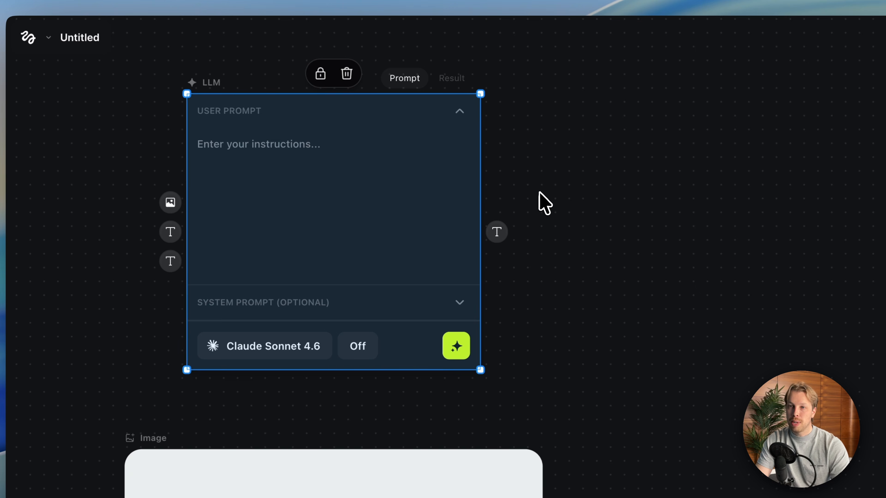
drag(353, 172, 338, 179)
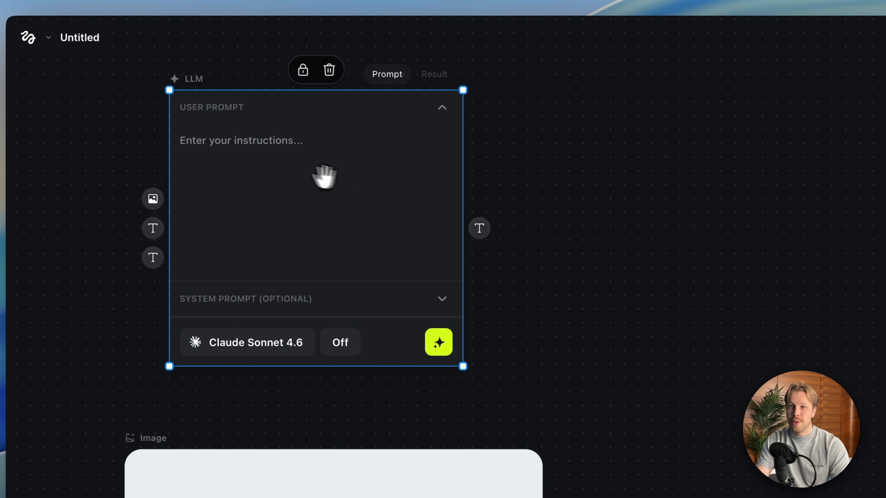
click(288, 143)
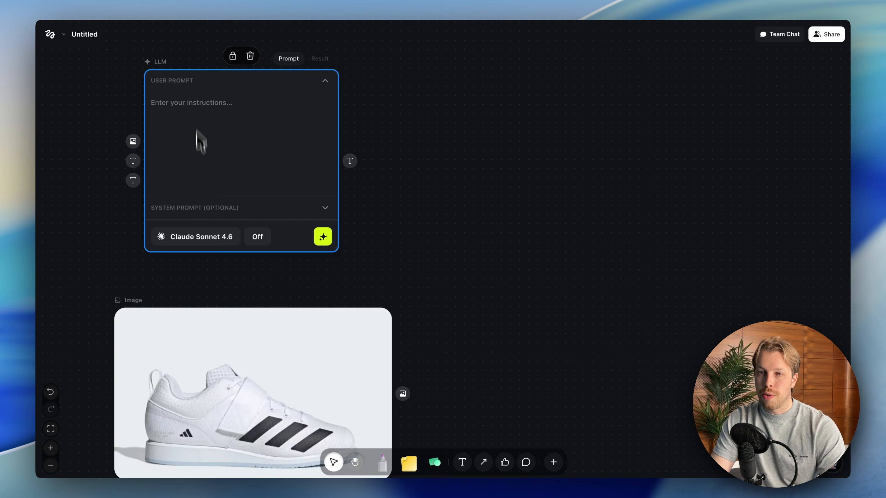
- Review the models available for the LLM node and keep Claude Sonnet 4.6
click(206, 241)
scroll(223, 331, down, 2)
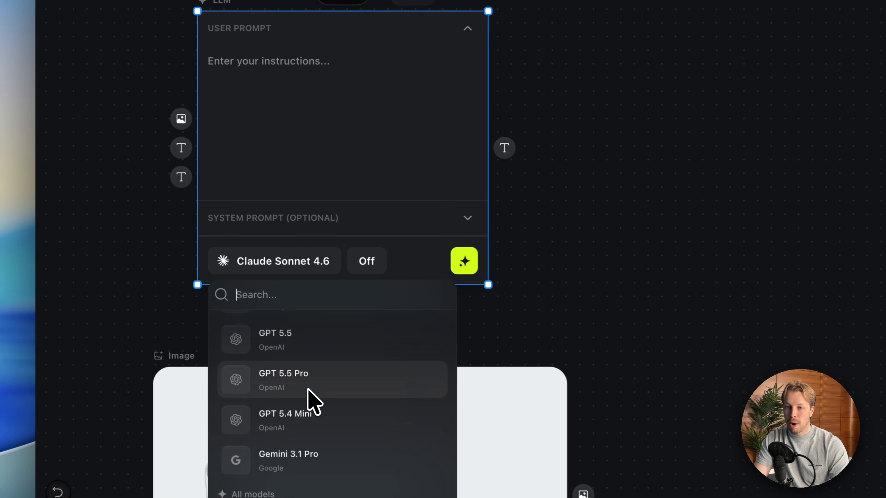
scroll(220, 329, up, 2)
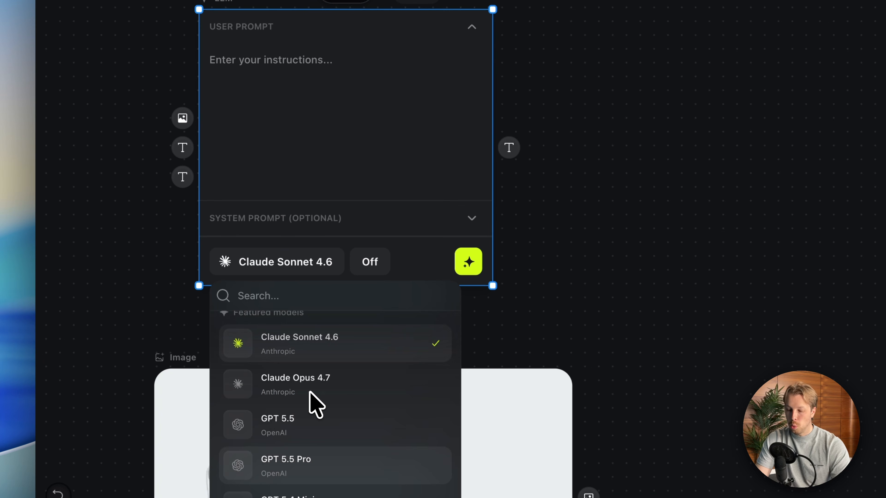
scroll(315, 392, up, 1)
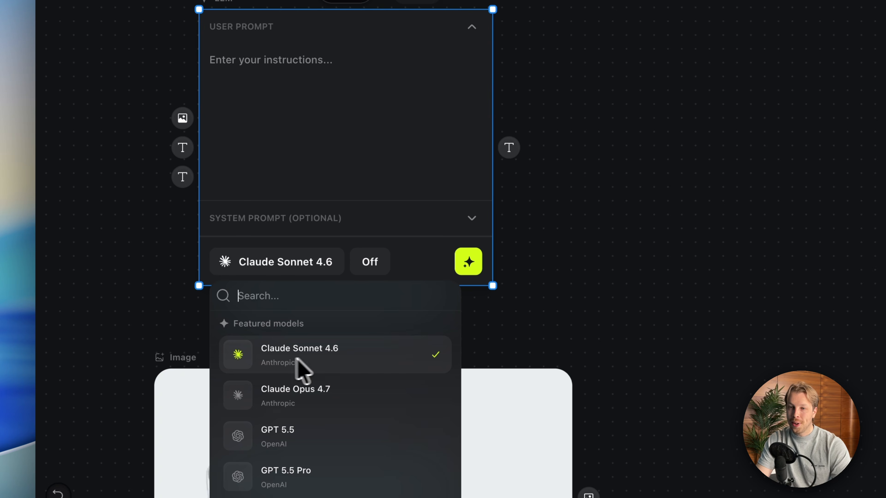
click(377, 205)
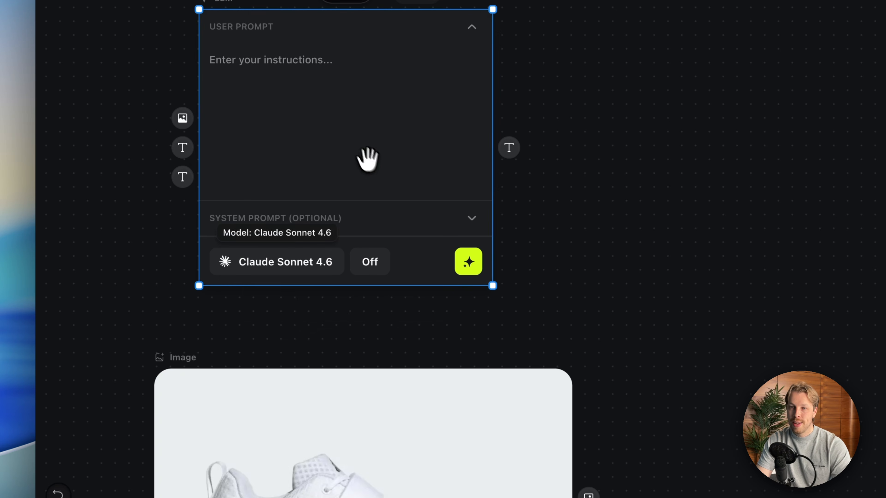
- Paste the UGC AI video ad prompt with the adidas.fi product link into the LLM node's user prompt
click(279, 64)
key(super+v)
scroll(279, 149, up, 5)
click(323, 192)
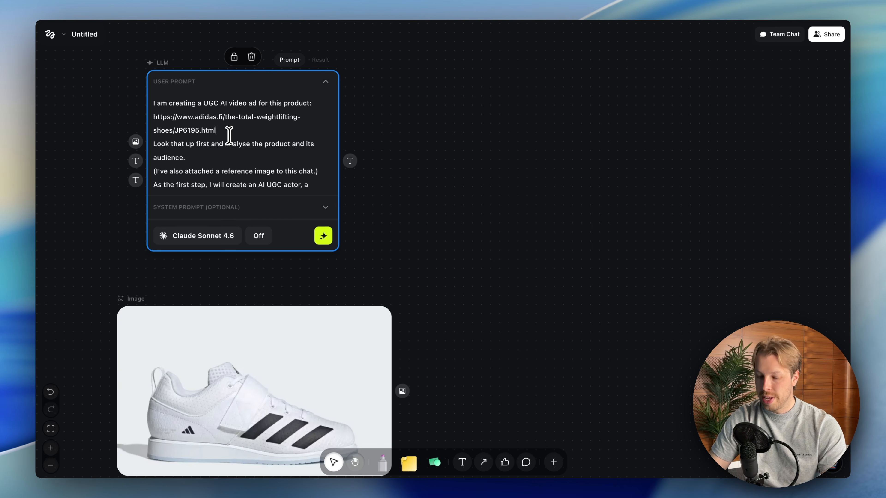
key(super+Down)
key(super+Up)
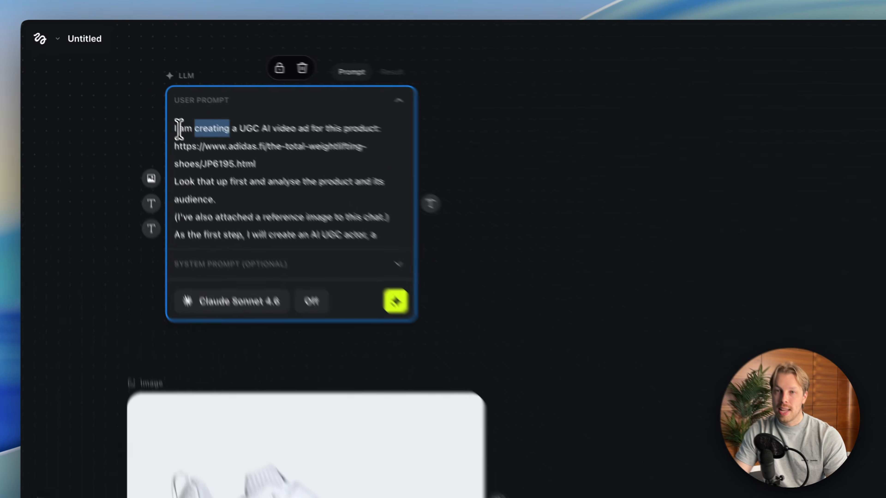
click(156, 103)
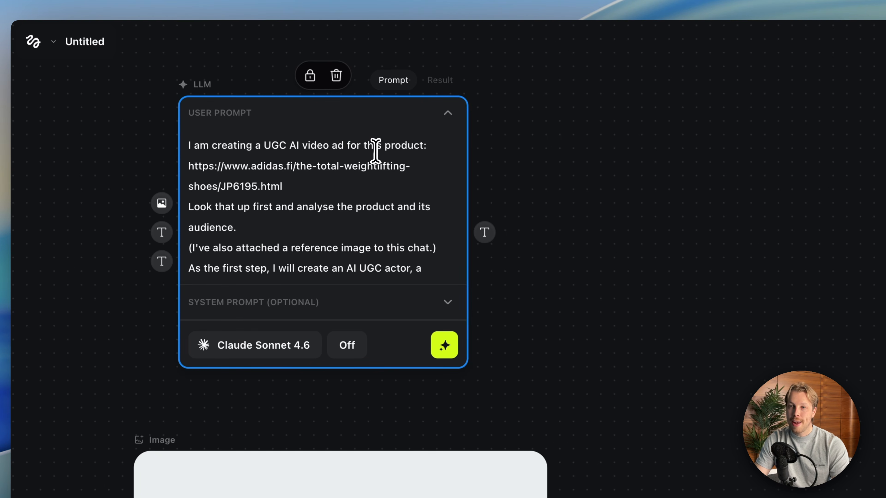
- Look through the Adidas weightlifting shoe page referenced in the prompt and return to the canvas
triple_click(305, 187)
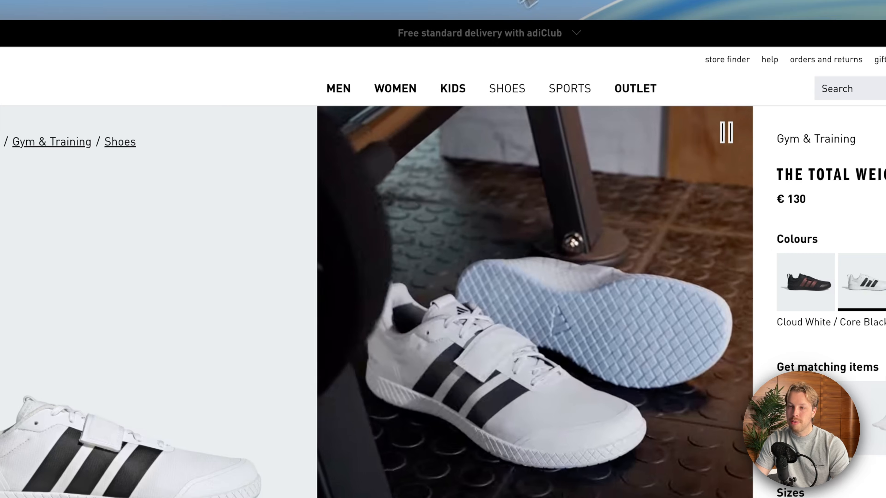
scroll(157, 272, down, 15)
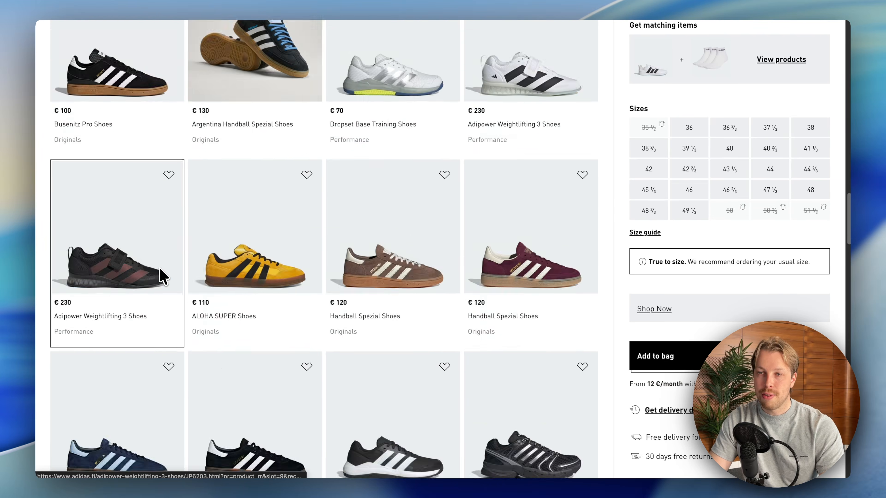
scroll(164, 276, down, 5)
click(168, 277)
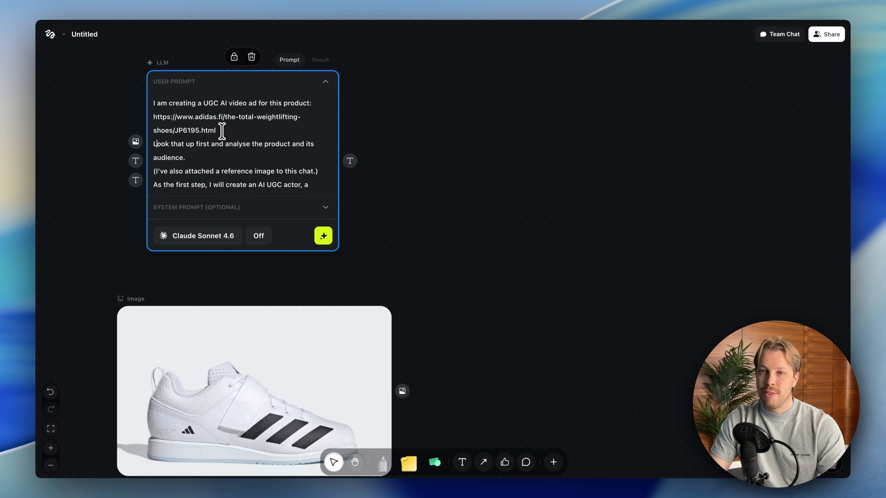
- Read through the user prompt, examining the product link, the UGC actor task and the image generator instructions
drag(228, 132, 152, 102)
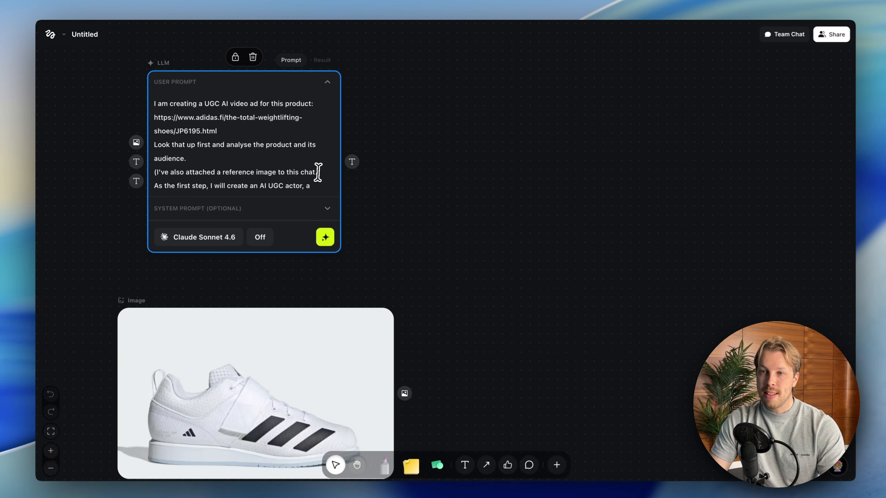
drag(461, 248, 203, 204)
scroll(239, 163, down, 3)
drag(224, 171, 151, 131)
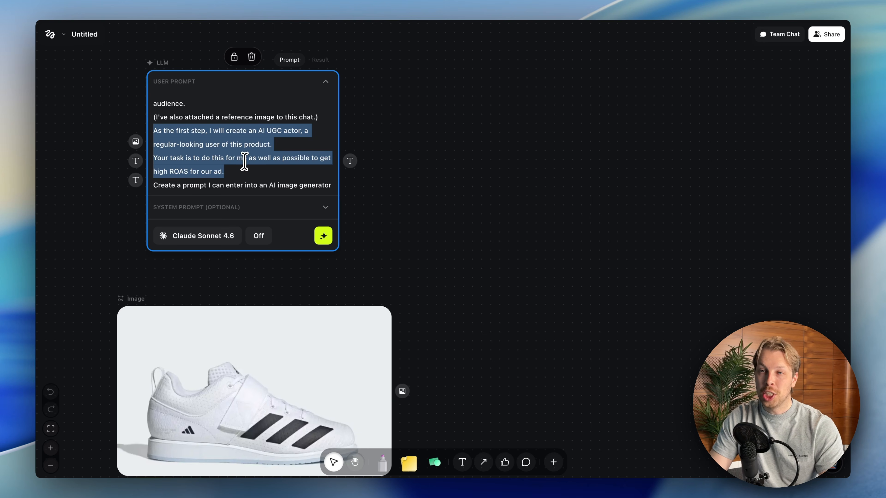
click(254, 171)
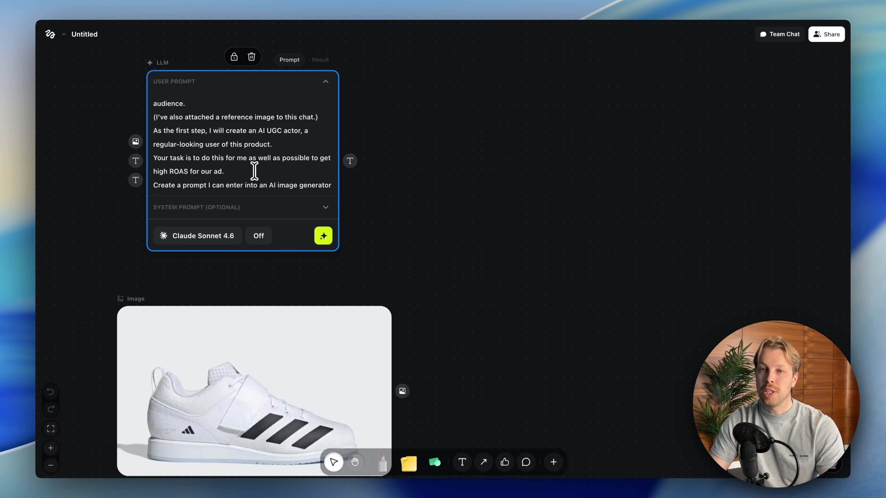
scroll(254, 171, down, 3)
key(Down)
key(Down)
drag(194, 191, 152, 131)
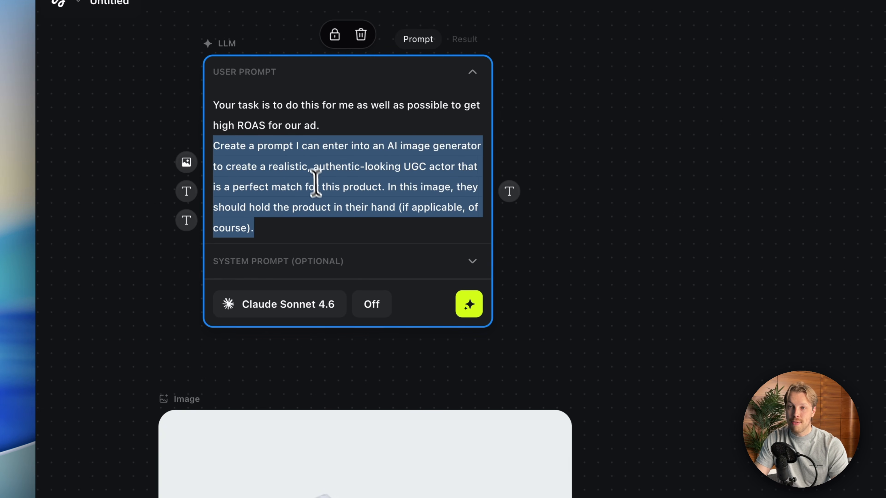
- End the user prompt with instructions to consider the target audience and request a non-polished, candid image taken on the spot with no prep
click(331, 223)
text(Consider the target audience before creating. Make sure to make the prompt tell the image generator that the image should look non-polished and candid, taken on the spot with no prep.)
drag(372, 236, 215, 170)
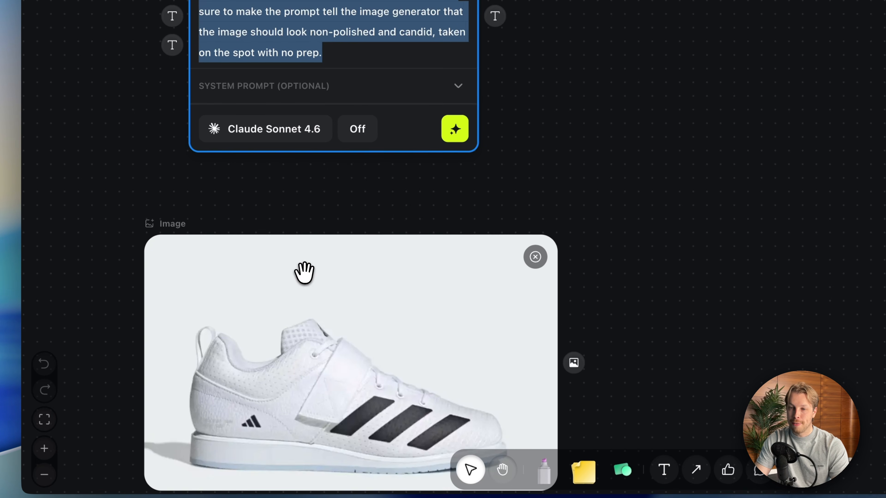
drag(317, 446, 309, 422)
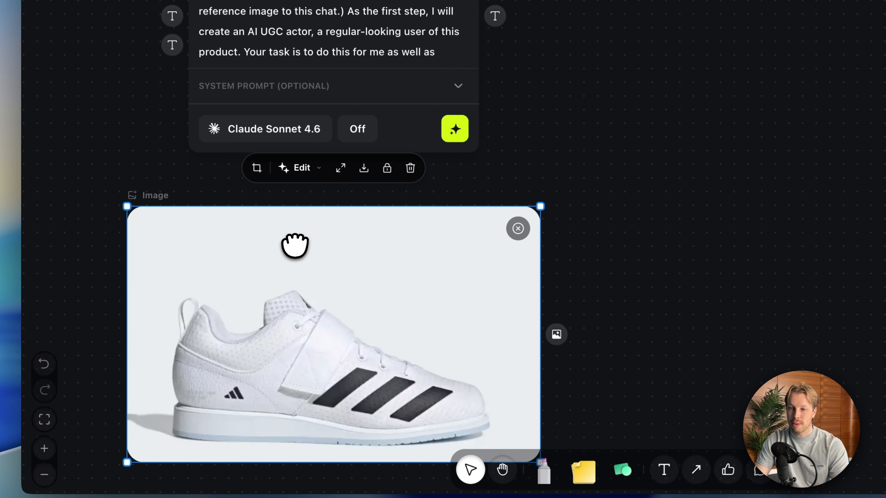
click(503, 169)
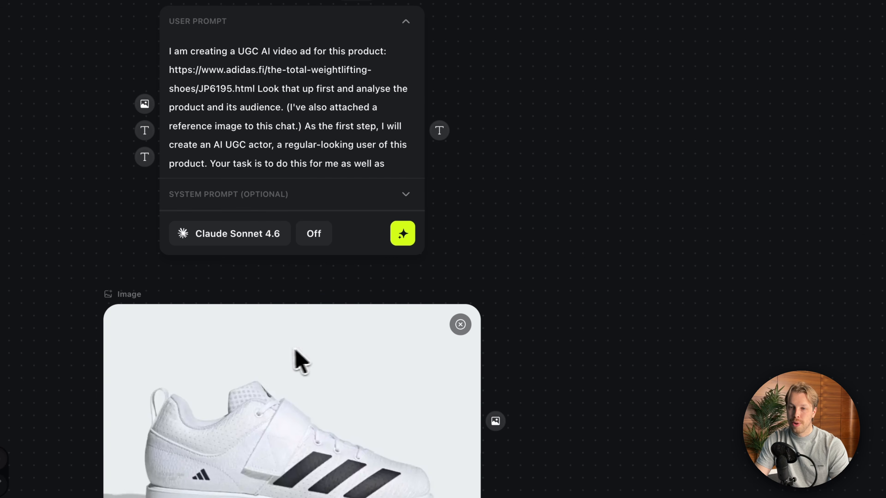
drag(302, 350, 302, 326)
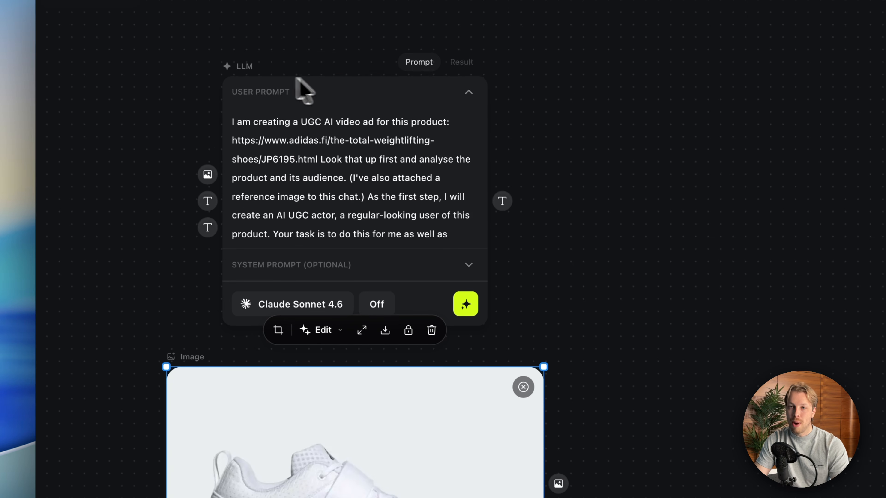
drag(307, 84, 289, 63)
mouse_move(364, 263)
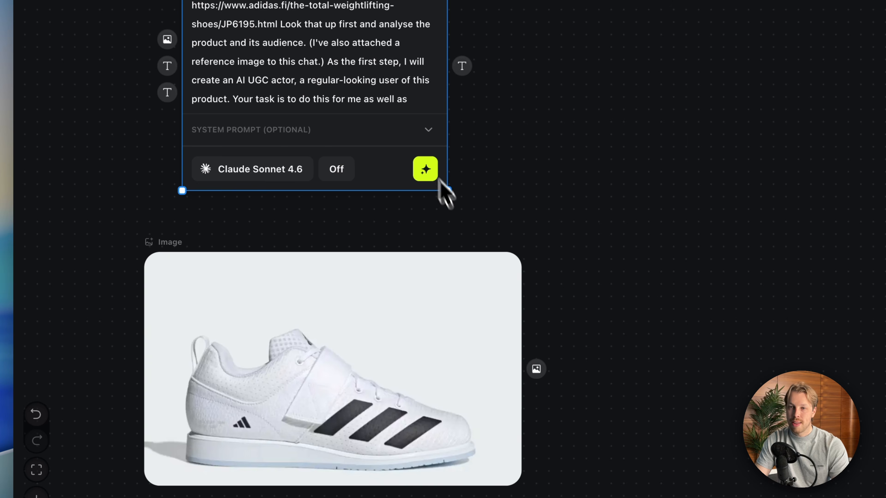
- Reread the start of the LLM node's user prompt, examining the product link and the request to analyse the product and its audience
double_click(310, 45)
click(283, 44)
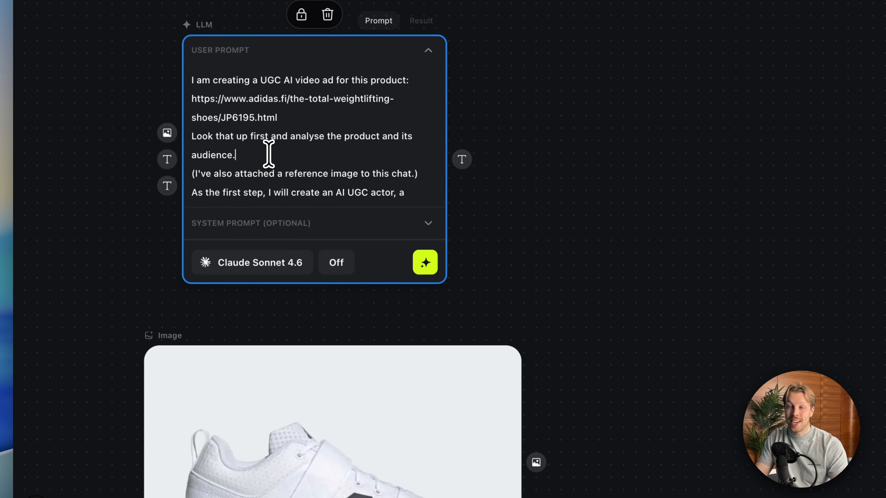
click(271, 154)
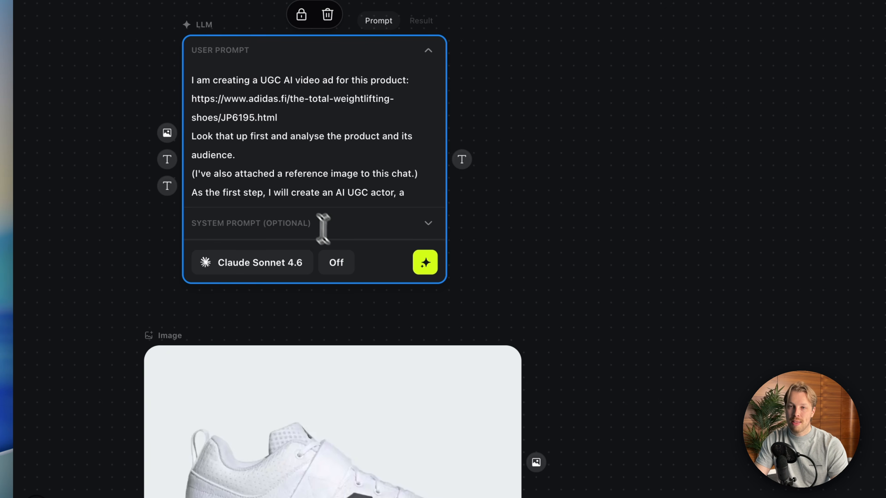
drag(279, 117, 203, 109)
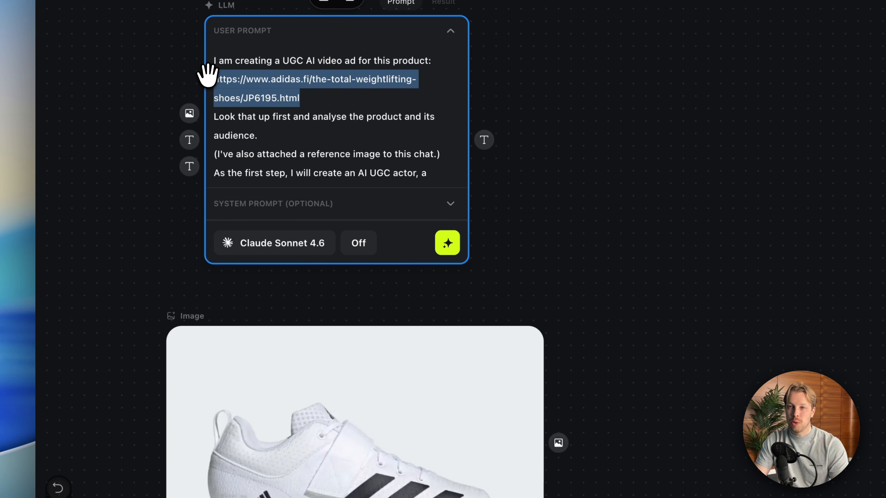
- Place the LLM node beside the shoe image, on its right, and connect the image output to the LLM's image input
scroll(323, 346, down, 2)
drag(322, 346, 332, 276)
drag(305, 11, 273, 0)
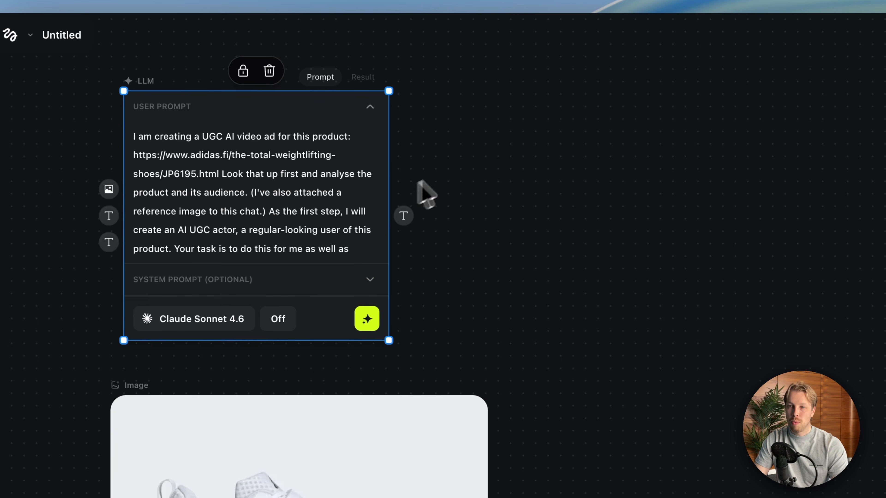
drag(208, 117, 605, 136)
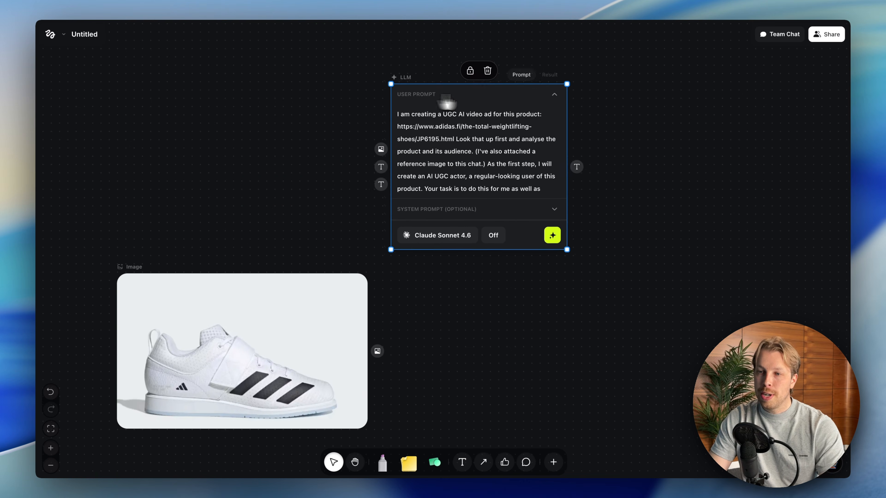
drag(446, 101, 488, 248)
drag(295, 277, 285, 218)
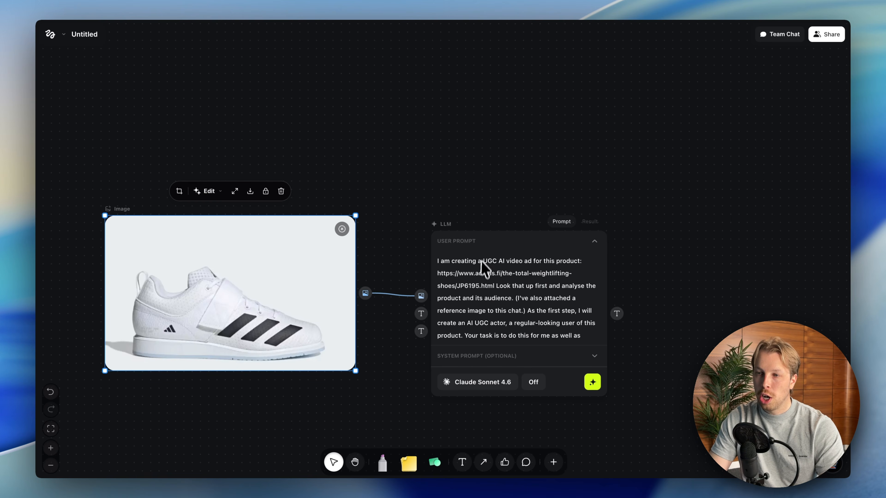
- Run the LLM node with Claude Sonnet 4.6 and read the image prompt it generates, including the actor's age
drag(476, 253, 469, 232)
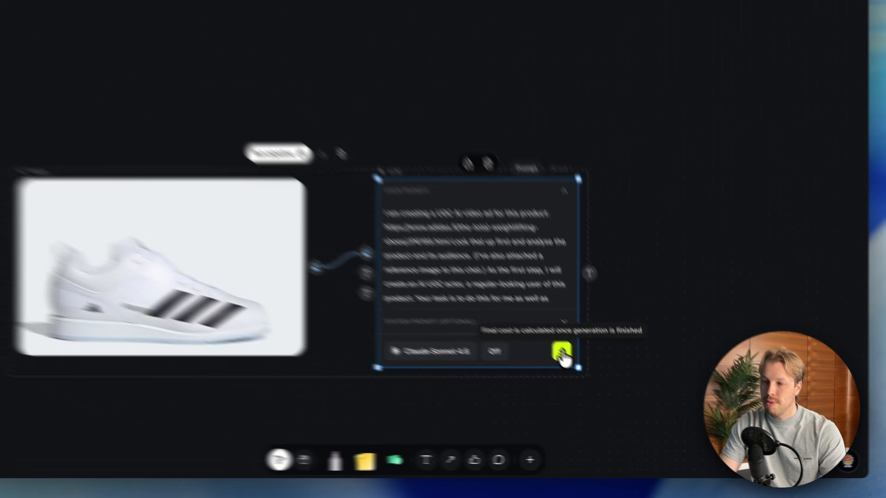
click(581, 367)
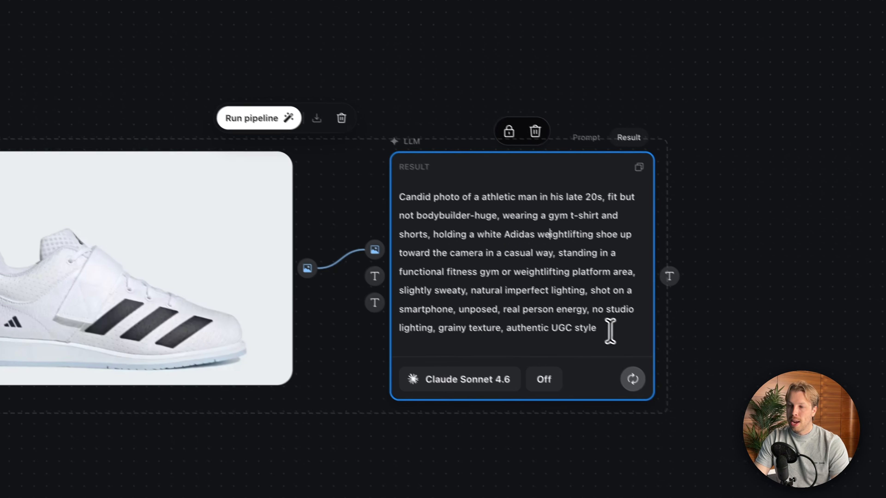
drag(475, 258, 274, 126)
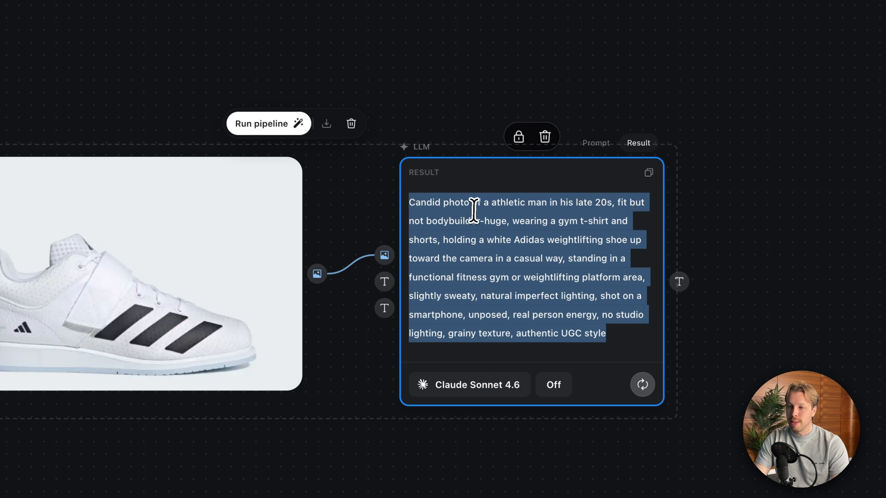
double_click(532, 204)
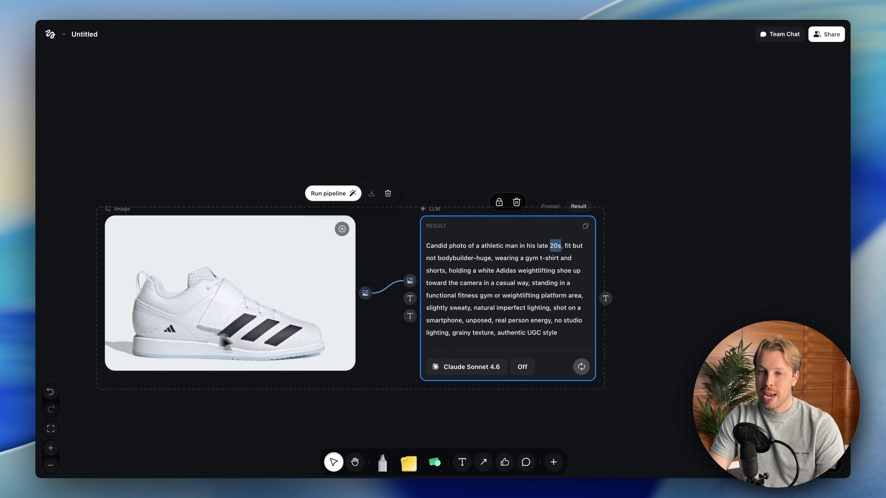
- Raise the LLM node above the shoe image and add an Image Generation node beside it, fed by the LLM's text output
drag(467, 229, 458, 126)
drag(578, 247, 693, 178)
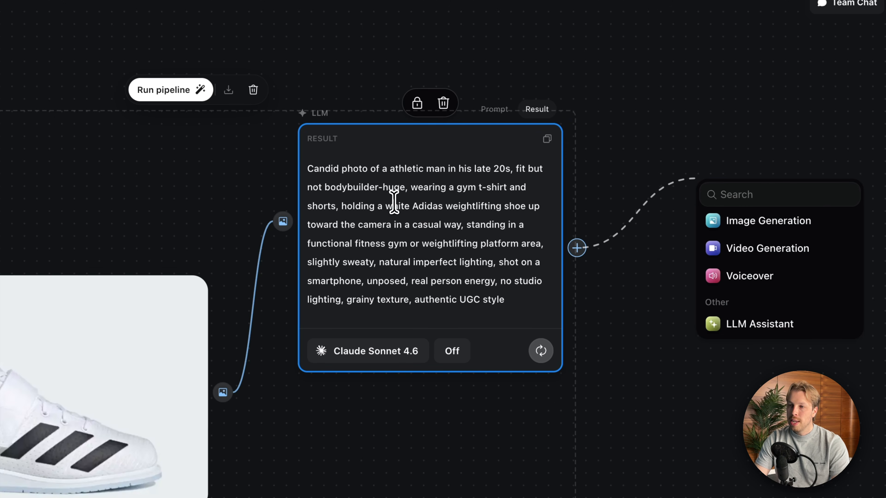
triple_click(399, 221)
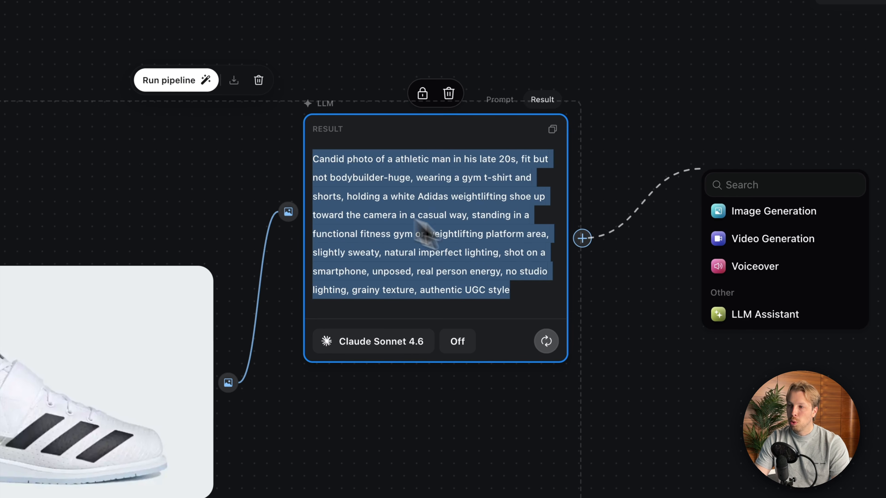
click(664, 210)
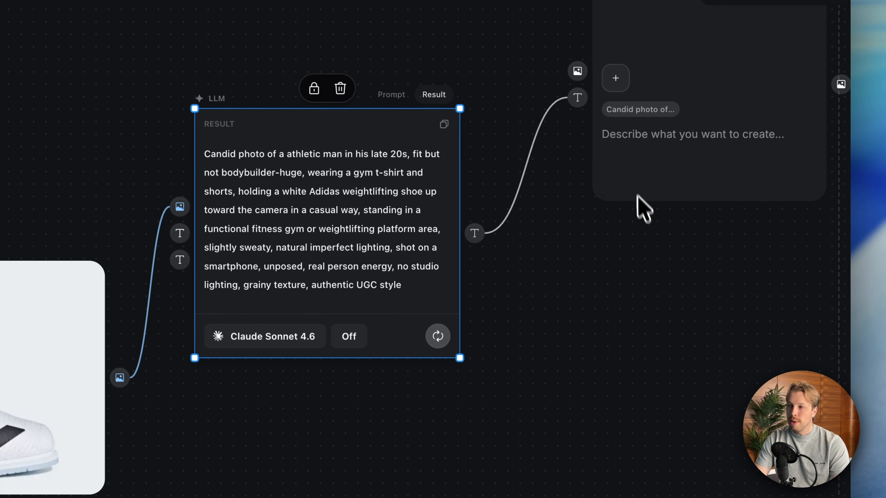
drag(696, 66, 617, 215)
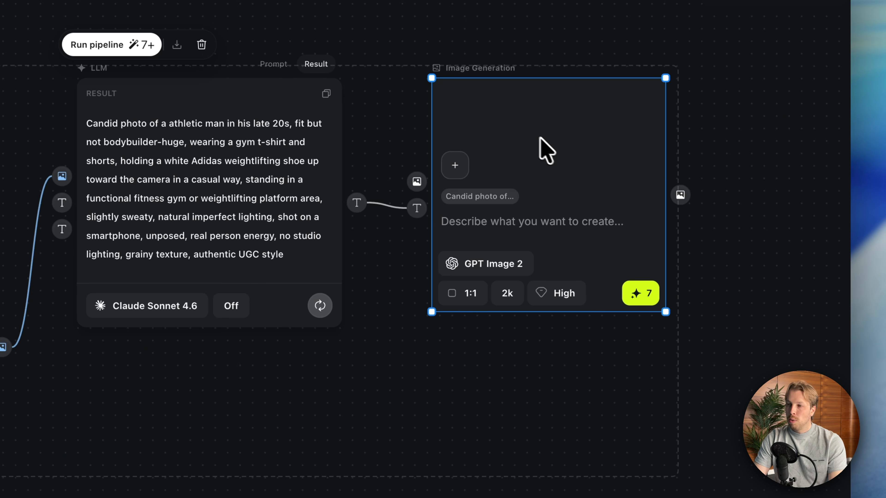
- Look through the image models offered for the Image Generation node, including the featured models and the full provider list
click(488, 265)
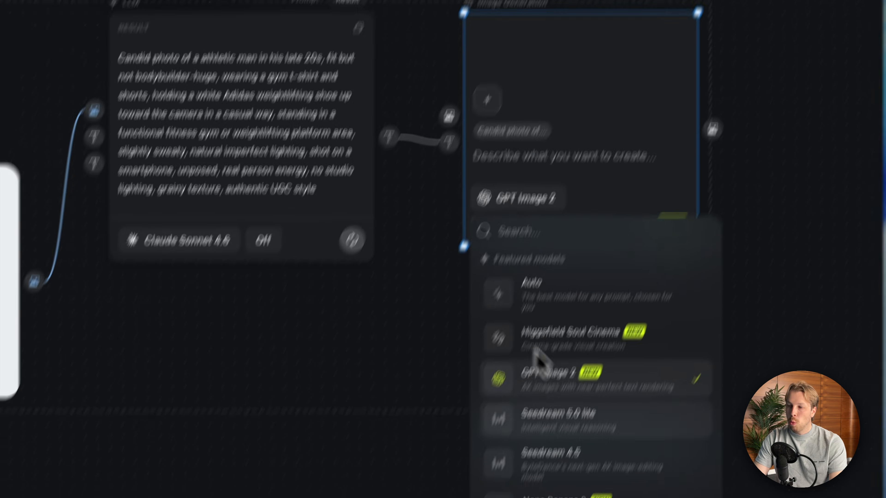
scroll(579, 353, down, 5)
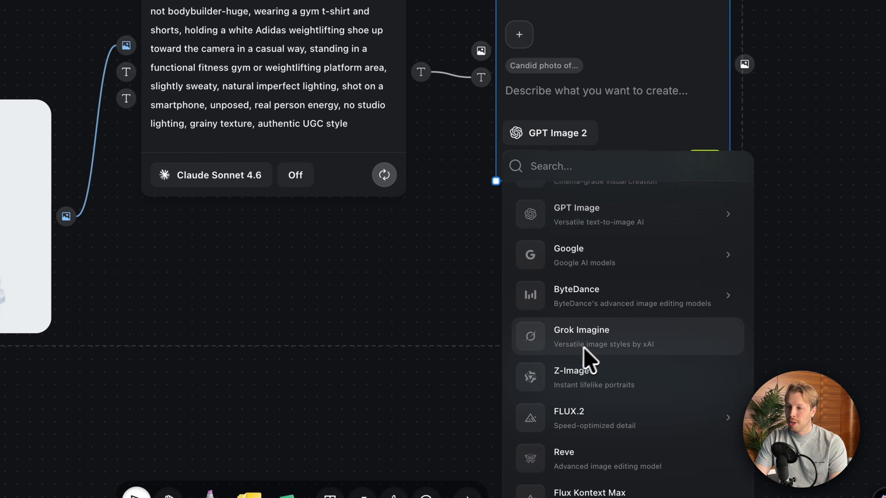
scroll(600, 354, up, 6)
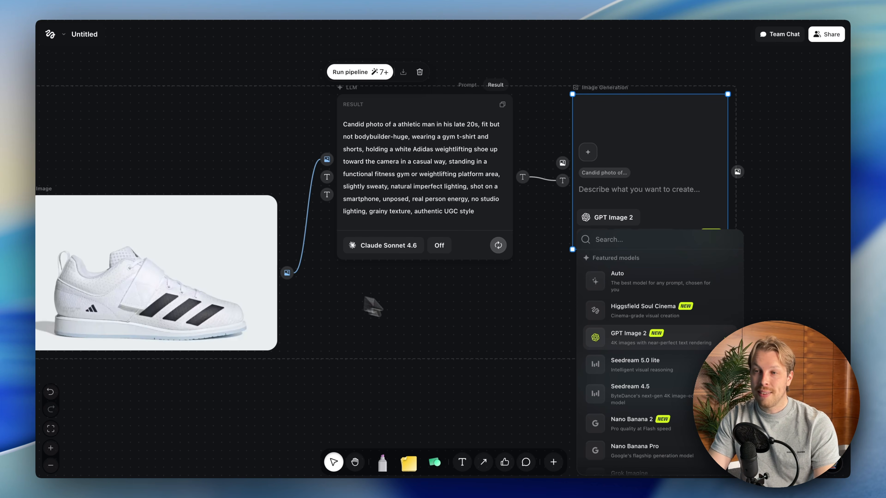
click(494, 307)
scroll(497, 308, down, 2)
scroll(500, 308, right, 2)
scroll(499, 309, up, 1)
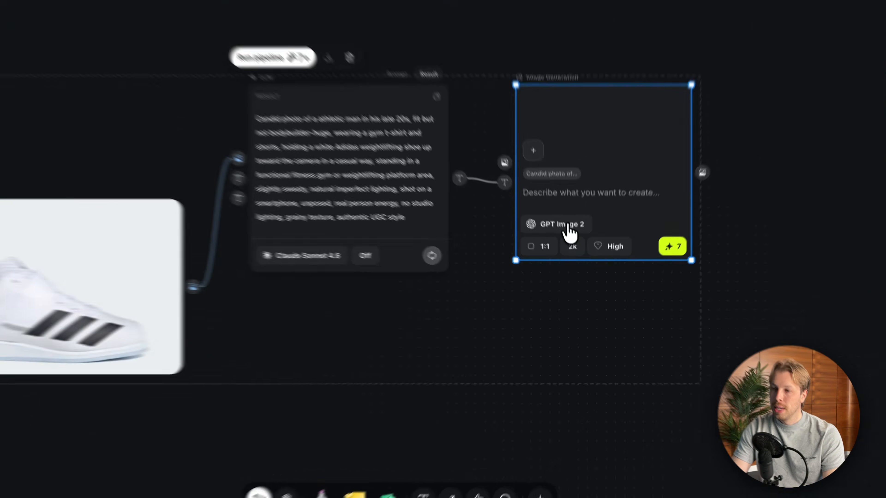
click(570, 247)
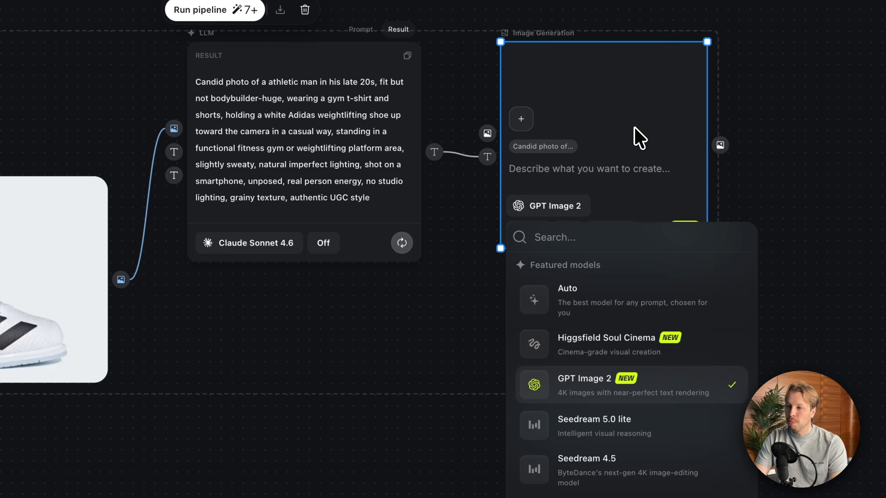
click(639, 139)
- Set the Image Generation node's aspect ratio to 9:16 and check its resolution options
click(529, 233)
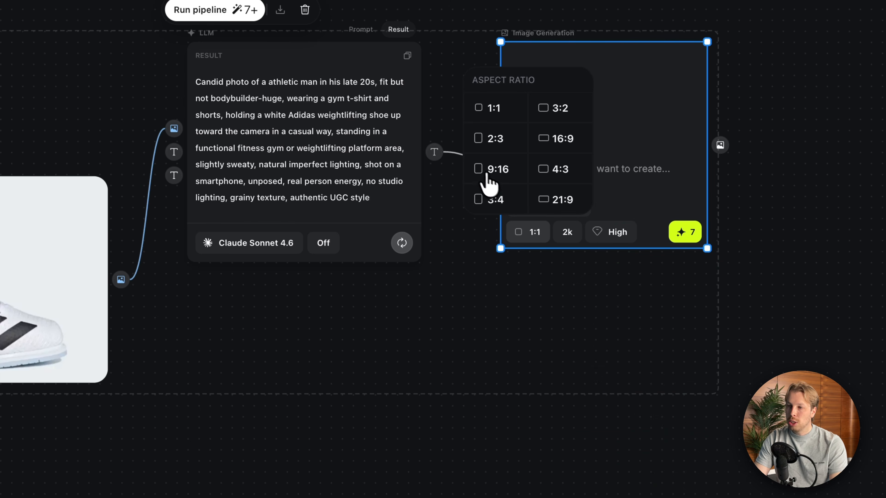
click(485, 170)
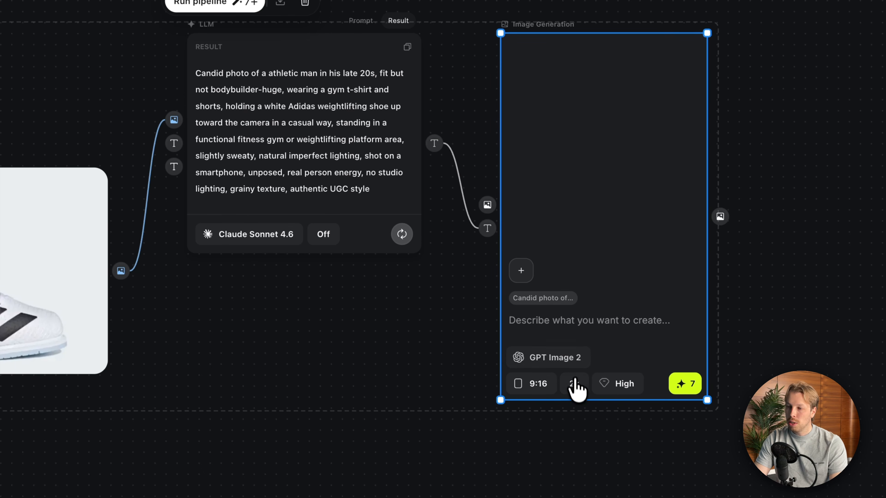
click(575, 386)
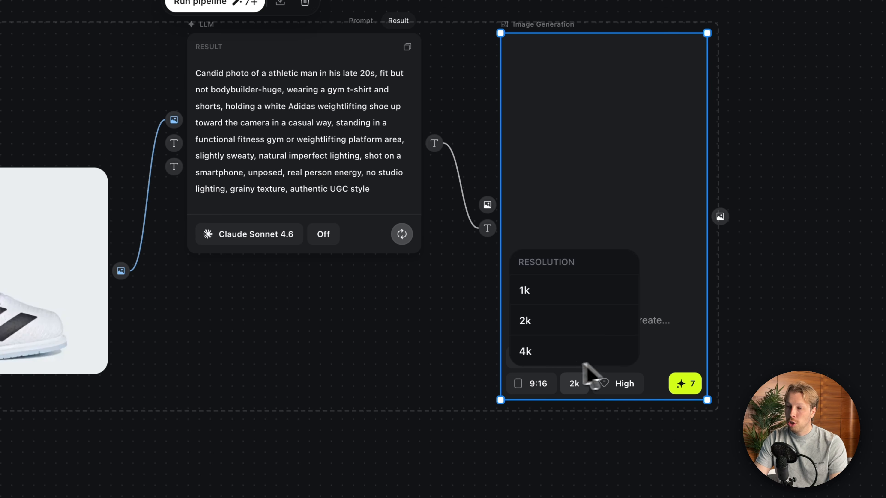
click(658, 302)
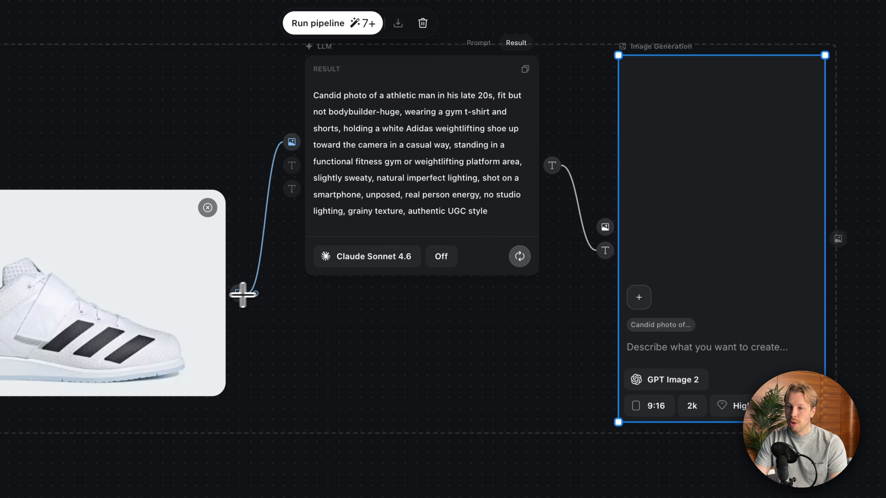
- Connect the shoe image to the Image Generation node's image input as a reference and generate the image with GPT Image 2
drag(242, 295, 605, 229)
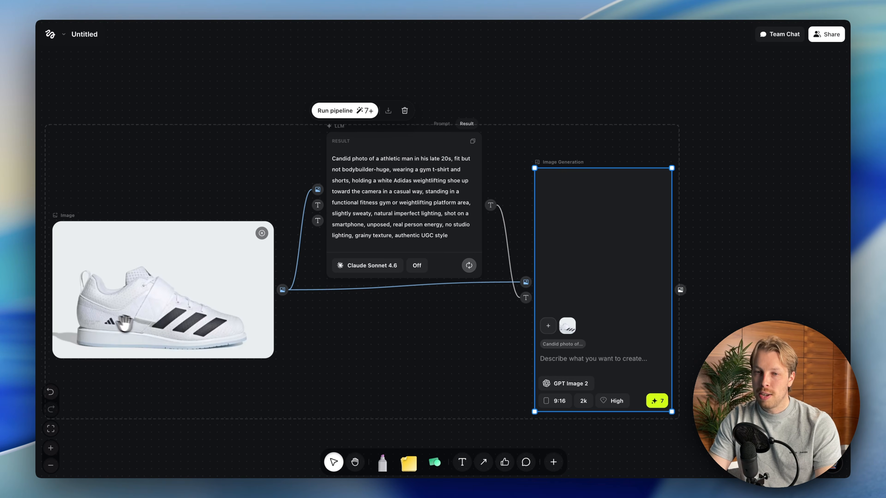
click(141, 313)
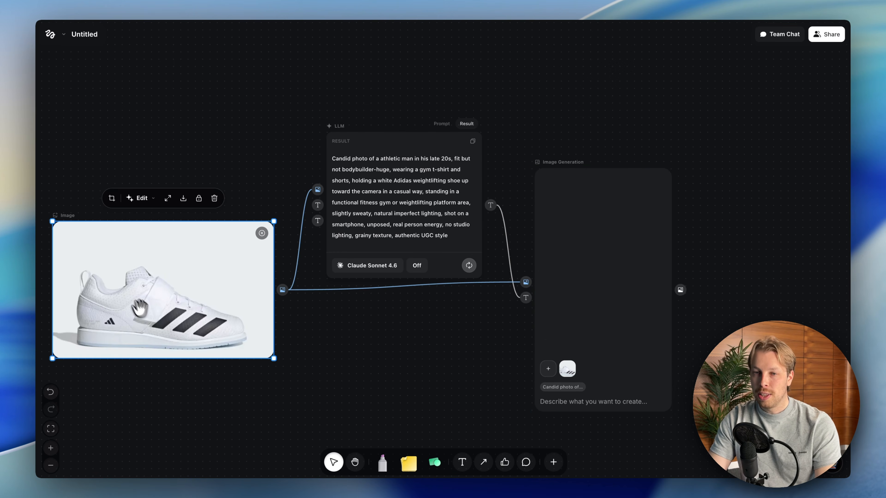
mouse_move(585, 214)
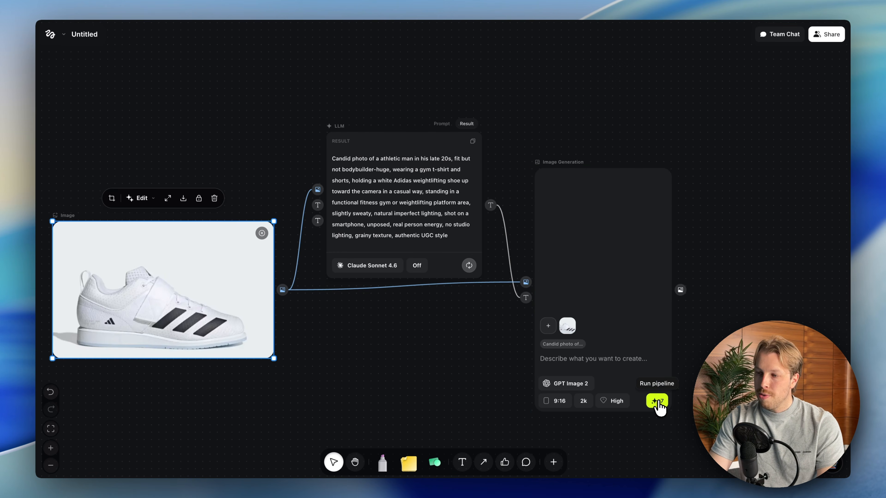
click(657, 402)
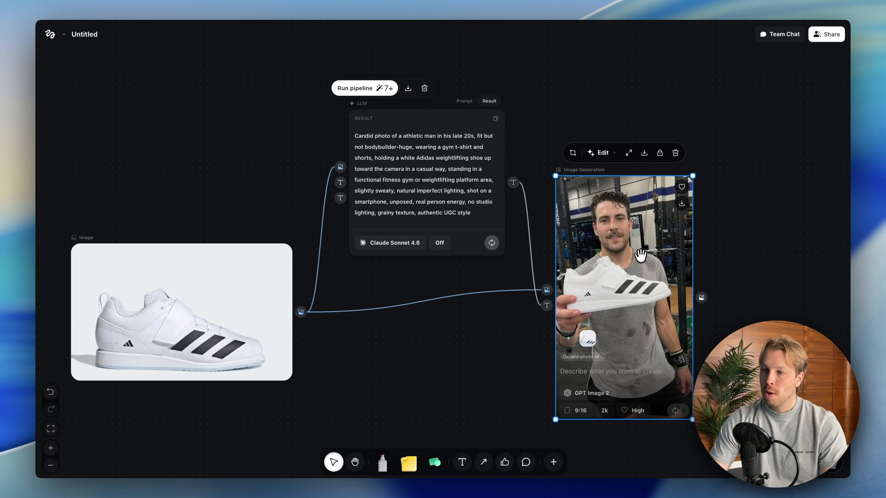
- View the generated UGC actor image full size, examine the shoe against the reference image, and return to the canvas
double_click(640, 256)
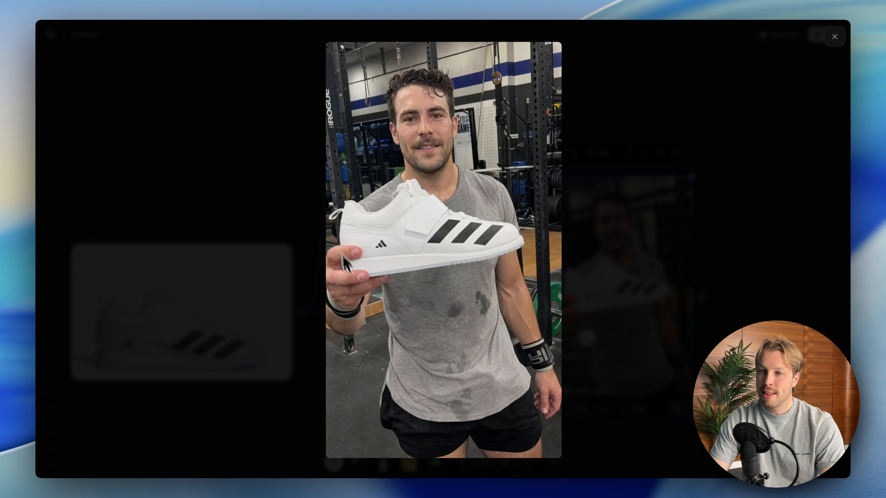
click(835, 37)
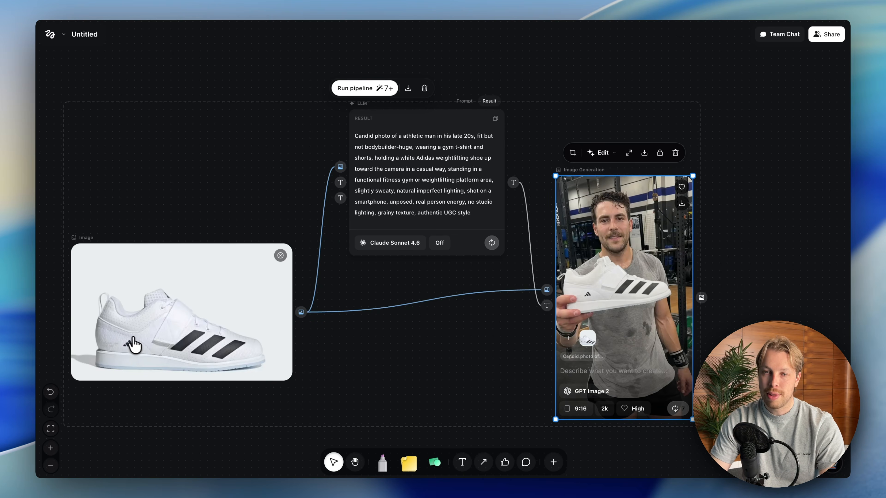
scroll(127, 344, up, 5)
scroll(125, 344, down, 5)
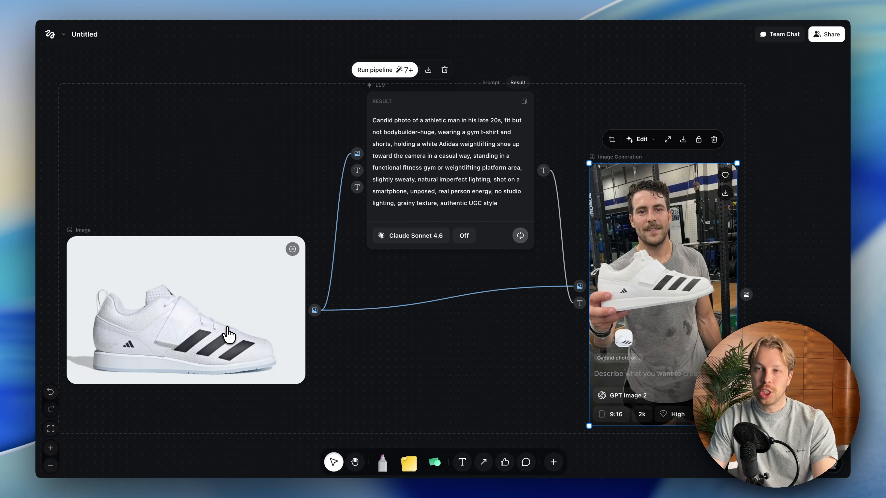
scroll(227, 328, right, 1)
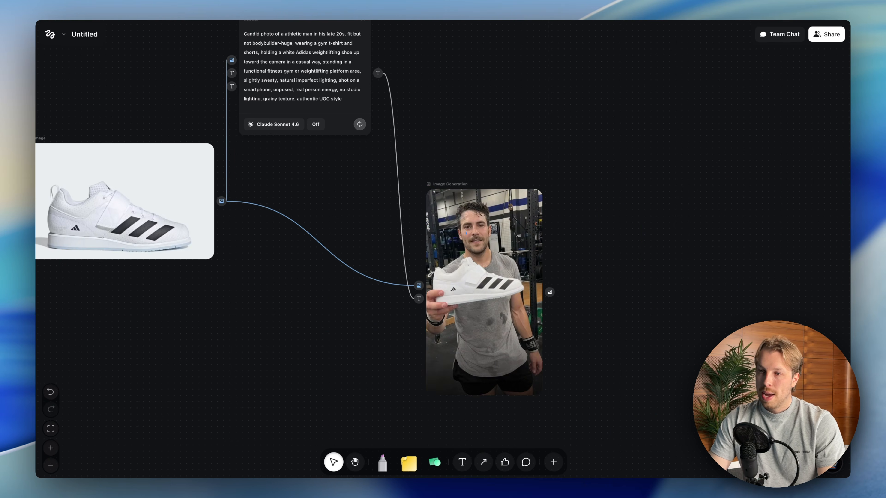
- Move the generated actor image node closer to the LLM prompt node, leaving empty canvas beside it
drag(494, 221, 471, 202)
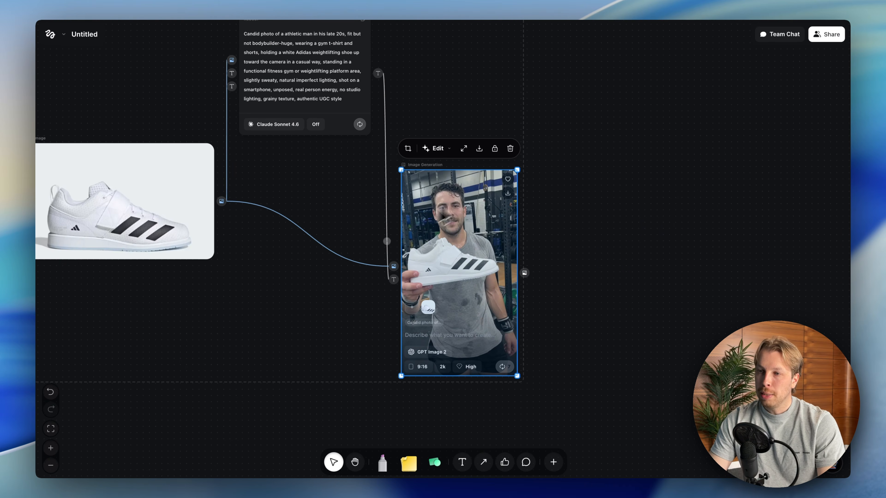
scroll(401, 227, right, 3)
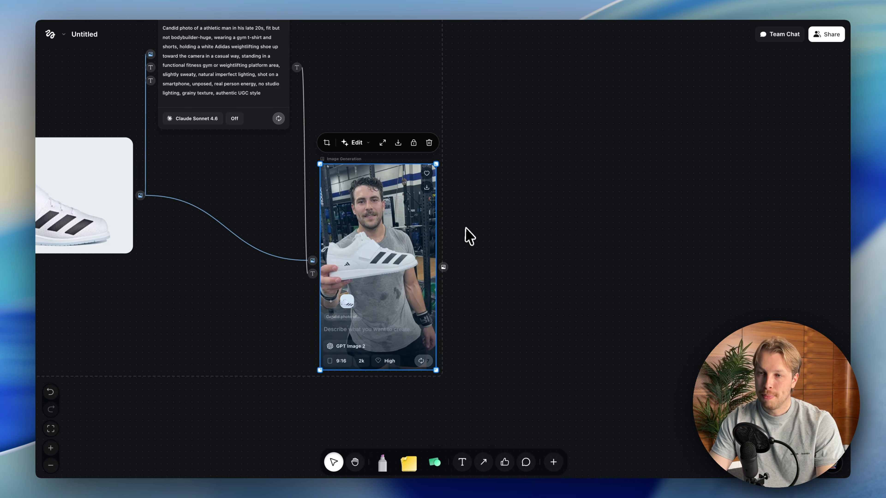
scroll(418, 222, up, 3)
scroll(417, 221, down, 2)
scroll(417, 222, right, 3)
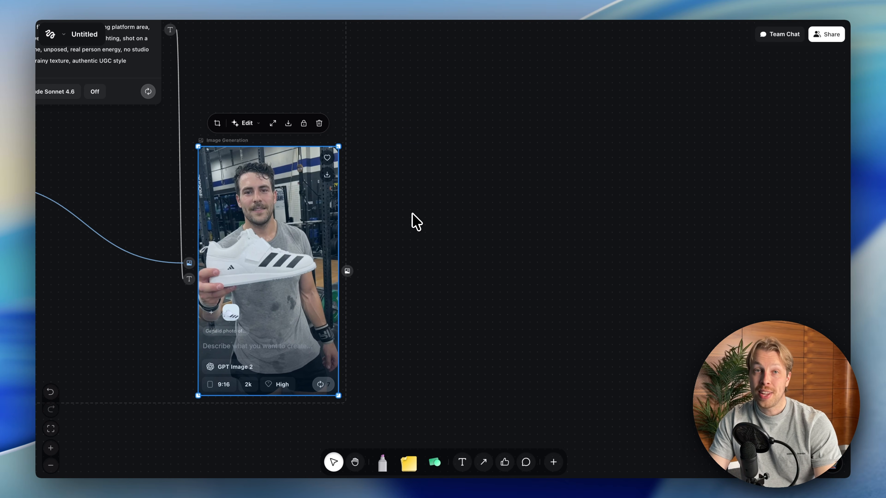
click(470, 207)
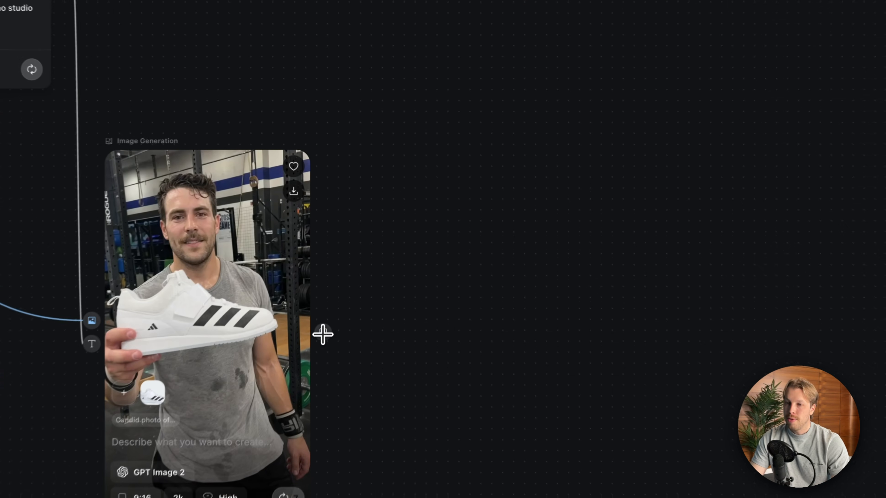
- Attach a new LLM Assistant node to the generated image's output and position it beside the image
drag(347, 270, 455, 169)
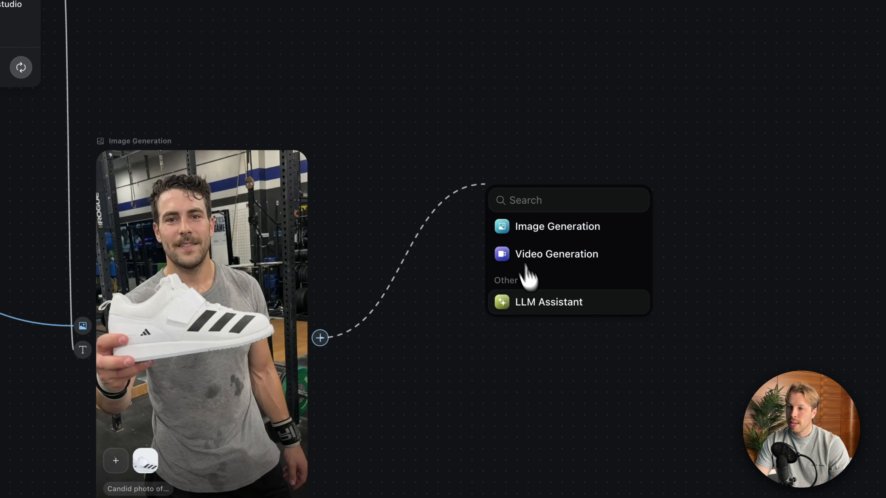
click(539, 303)
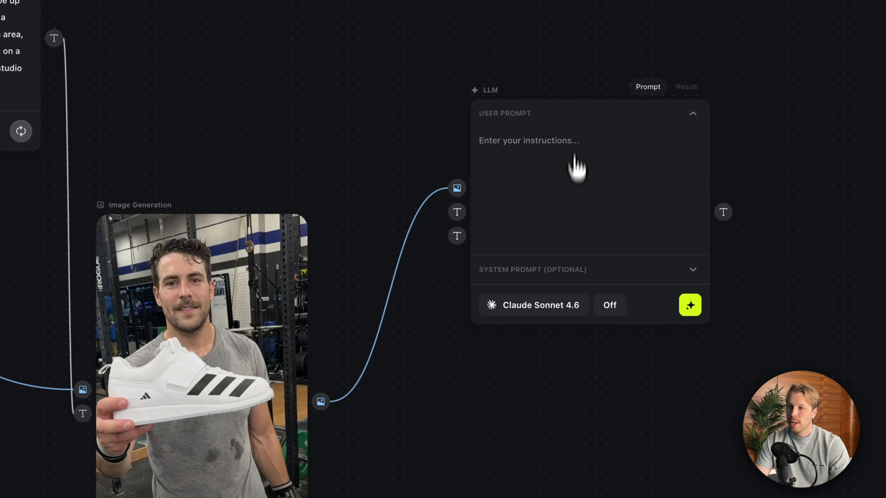
drag(578, 147, 535, 81)
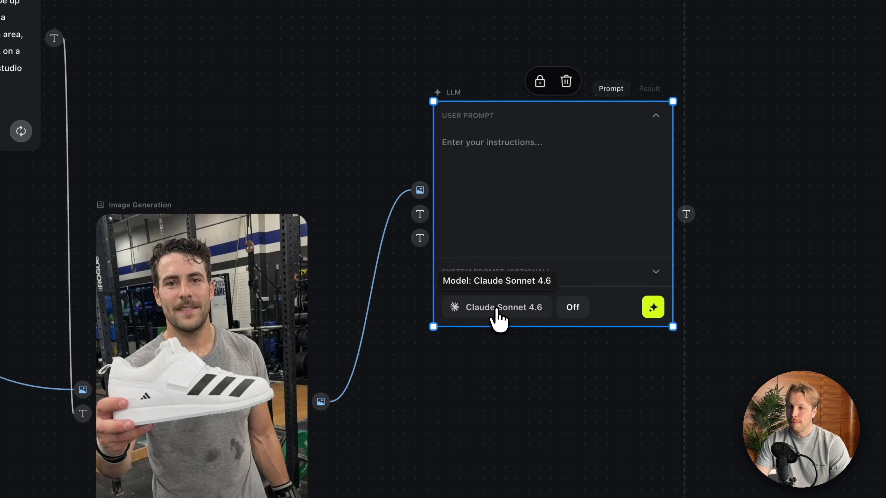
- Paste a user prompt into the new LLM node requesting a short 15-second spoken script with ambient audio and speech instructions, and review it
click(539, 178)
key(ctrl+v)
triple_click(520, 211)
double_click(521, 175)
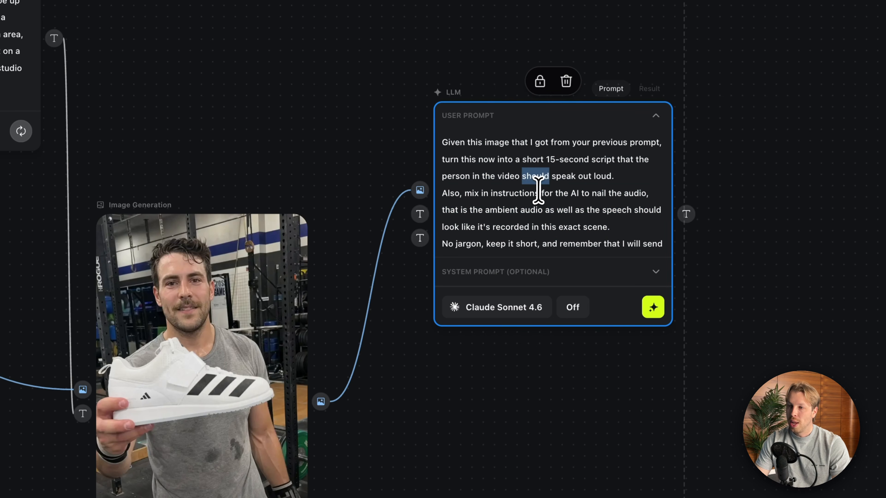
key(super+Down)
key(Up)
key(super+Up)
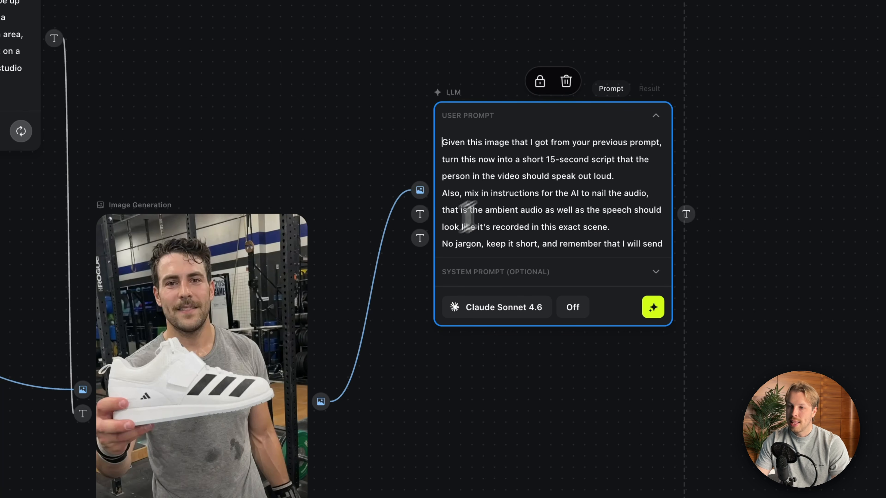
drag(568, 161, 608, 164)
click(630, 165)
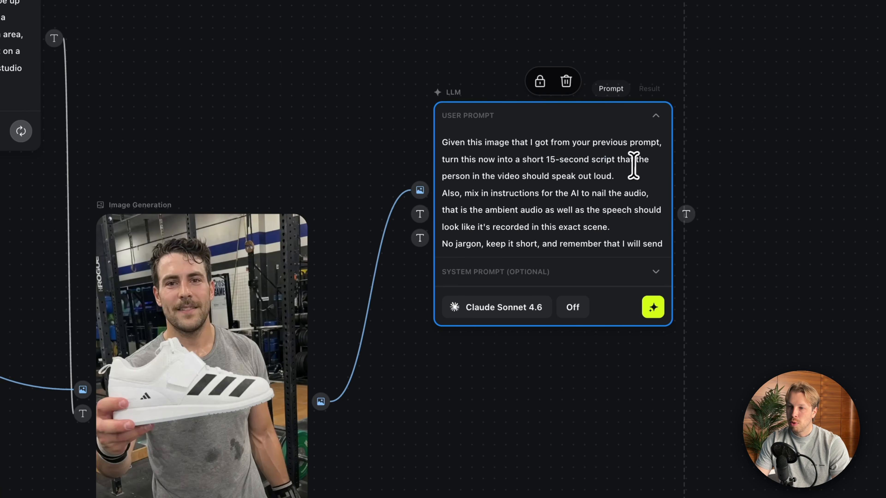
- Move the actor image node nearer to the new LLM node and generate the script with Claude Sonnet 4.6
drag(195, 305, 201, 298)
drag(244, 274, 257, 251)
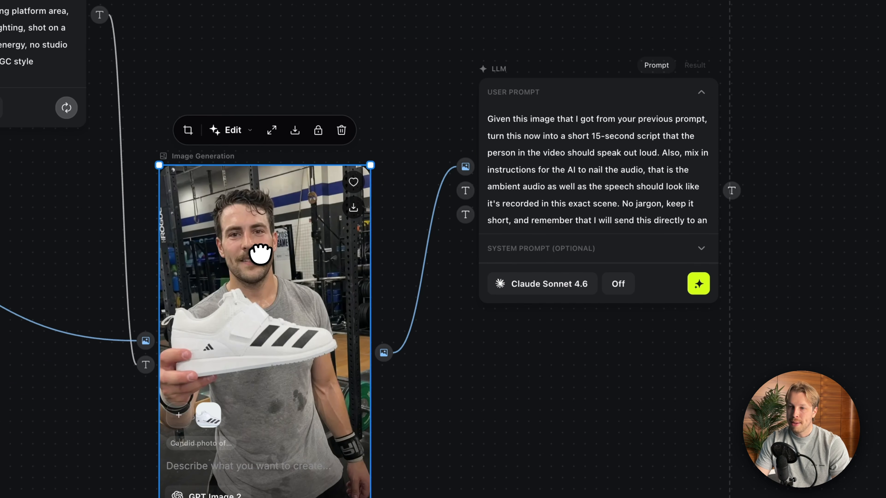
drag(240, 298, 271, 288)
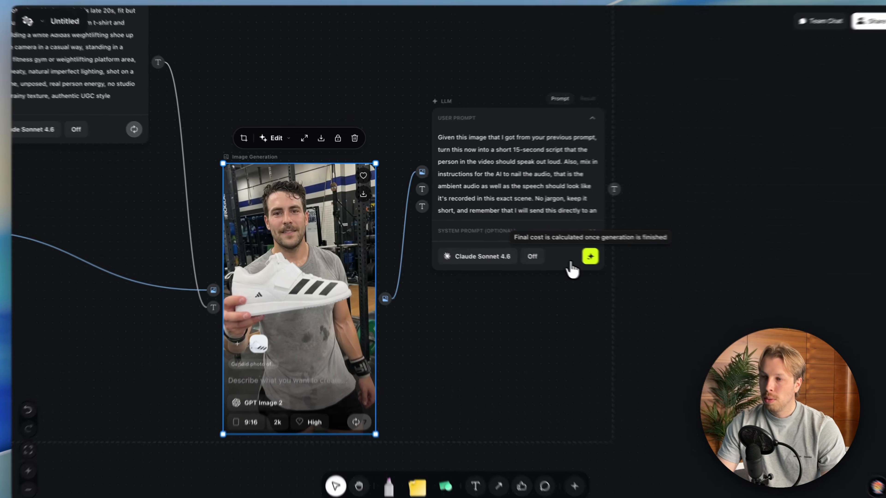
click(698, 284)
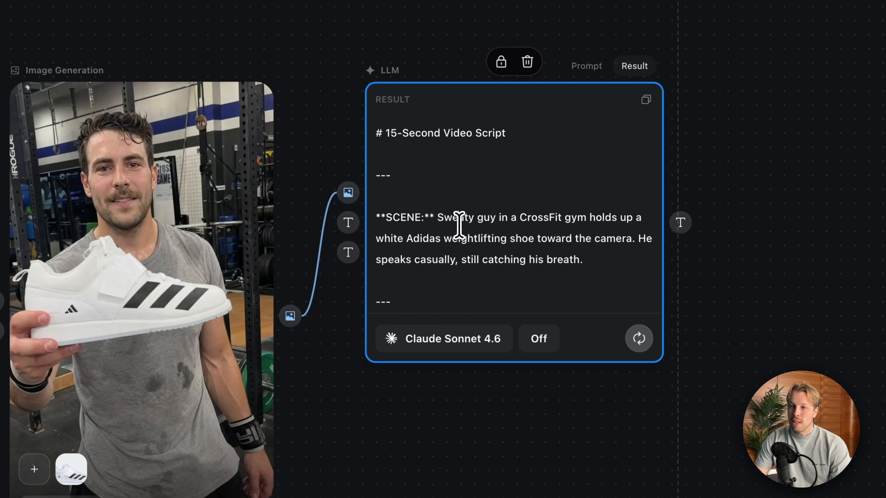
- Read through the generated video script, examining its scene description, spoken lines and audio instructions
drag(437, 221, 590, 257)
scroll(589, 257, down, 5)
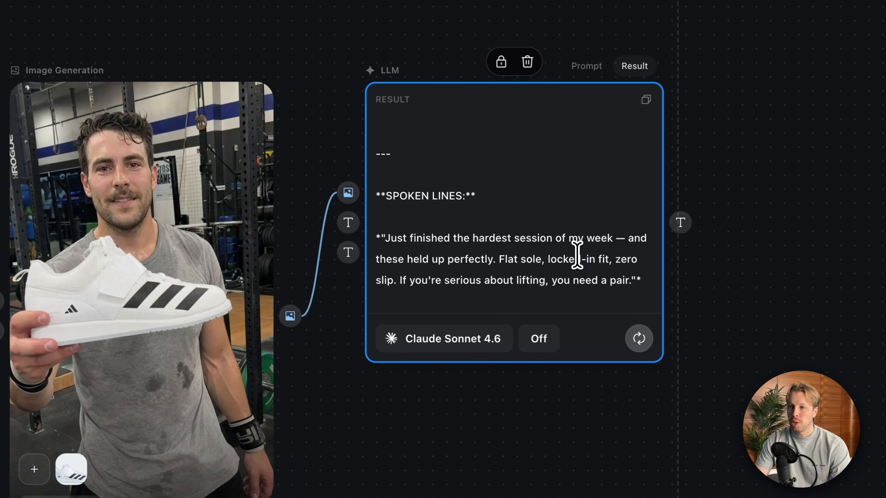
scroll(544, 258, down, 1)
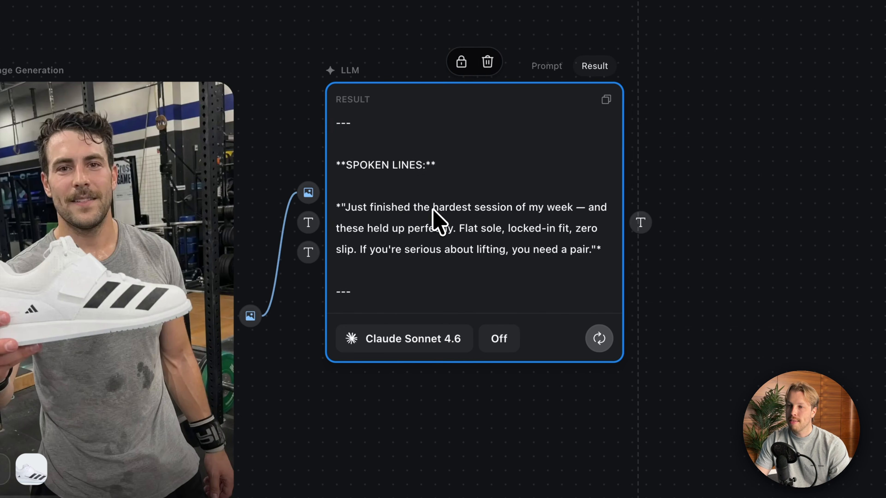
scroll(656, 192, down, 2)
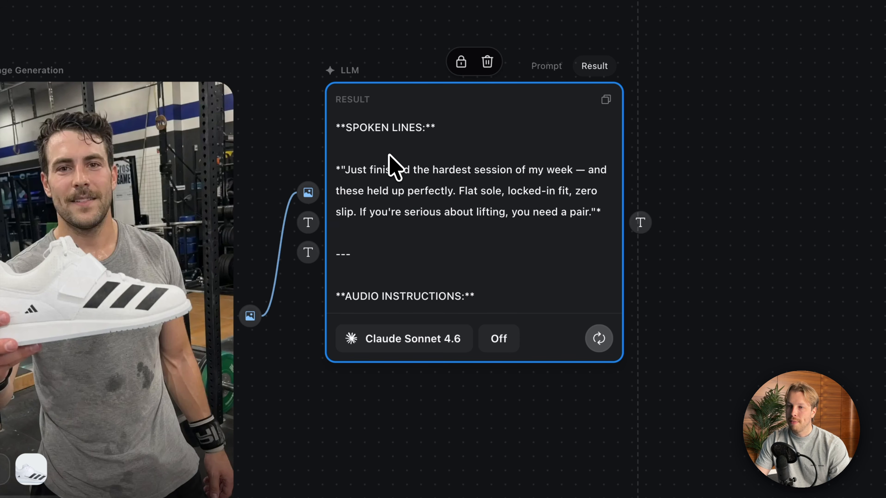
scroll(363, 156, up, 1)
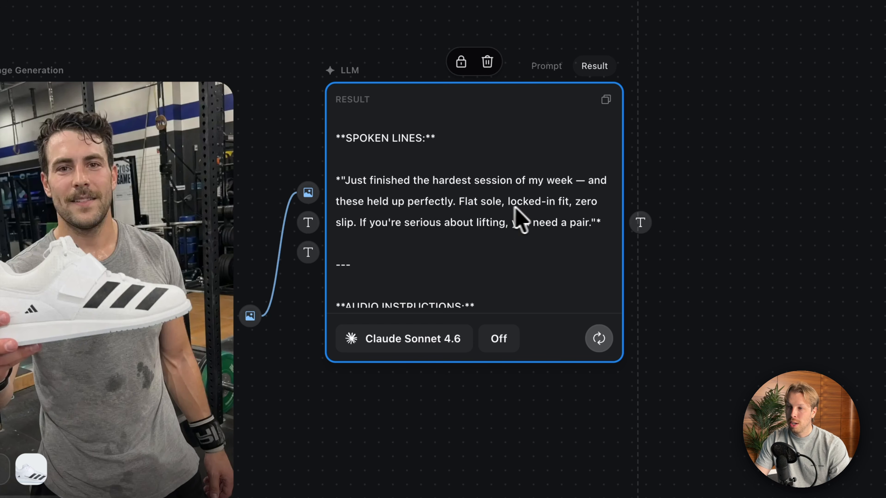
scroll(411, 234, down, 1)
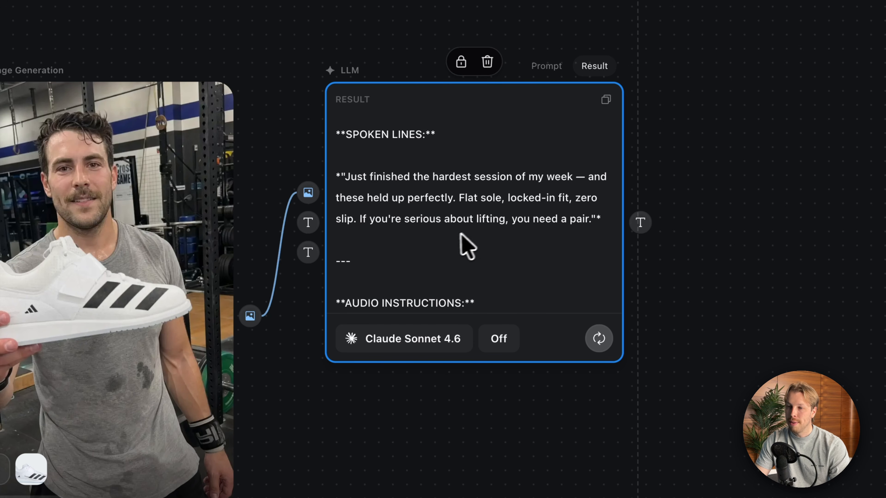
scroll(461, 233, down, 5)
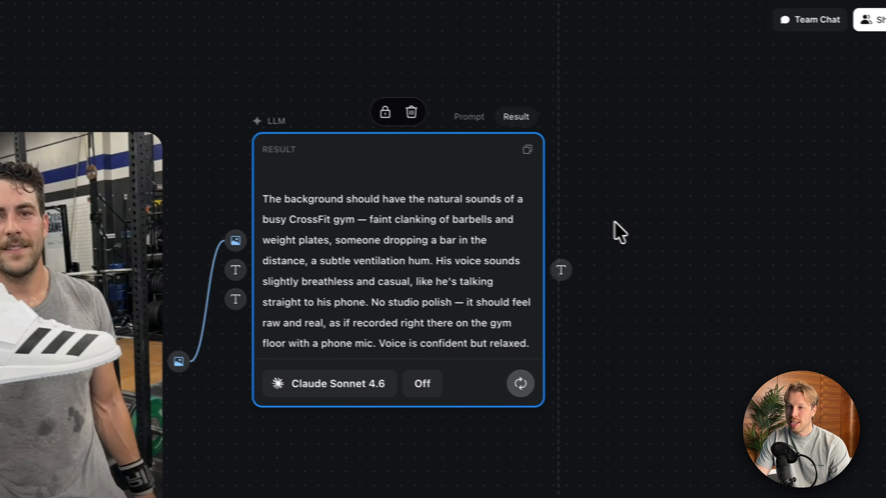
click(699, 183)
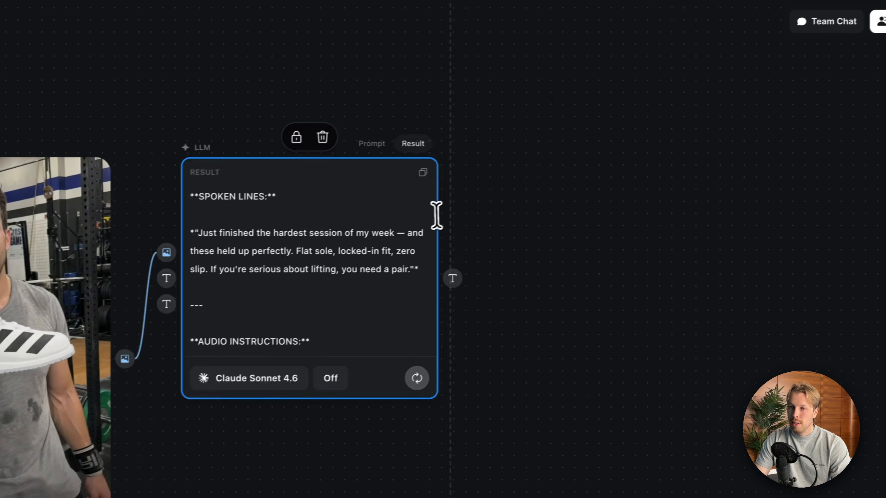
triple_click(318, 239)
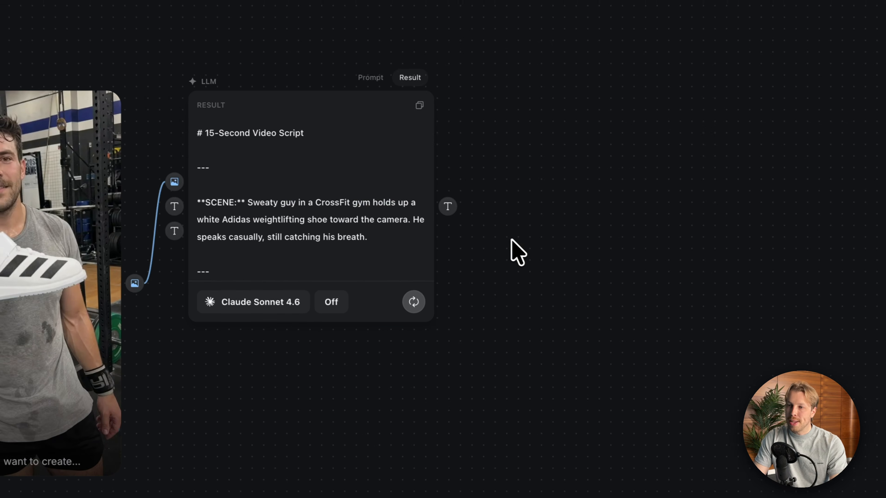
- Move the script LLM node directly above the actor image node to free up canvas space
scroll(509, 249, right, 3)
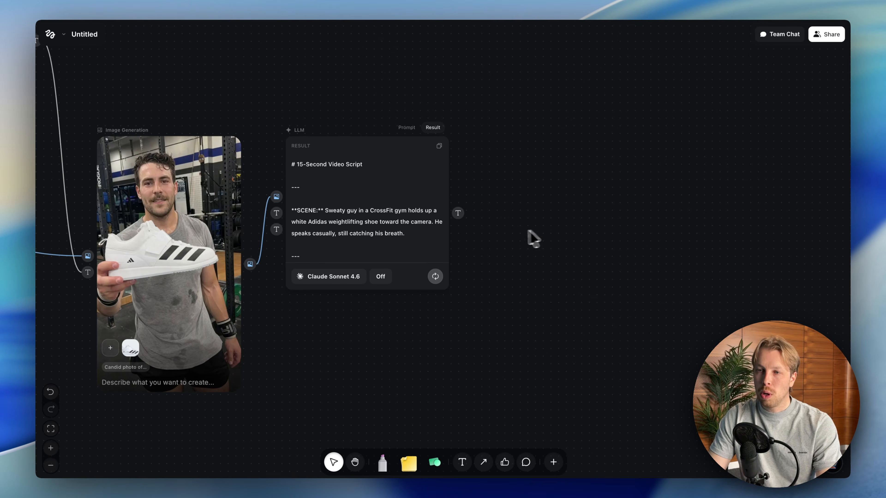
drag(381, 171, 178, 72)
scroll(272, 178, down, 2)
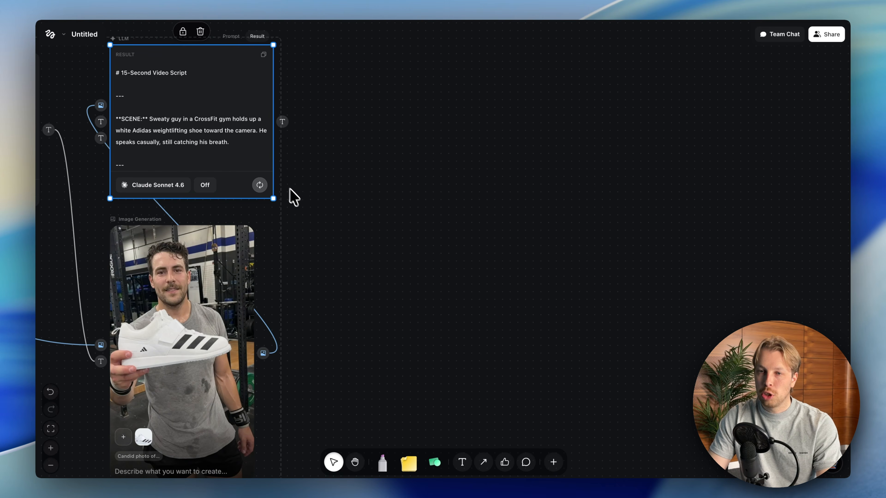
scroll(291, 195, left, 3)
scroll(298, 201, down, 2)
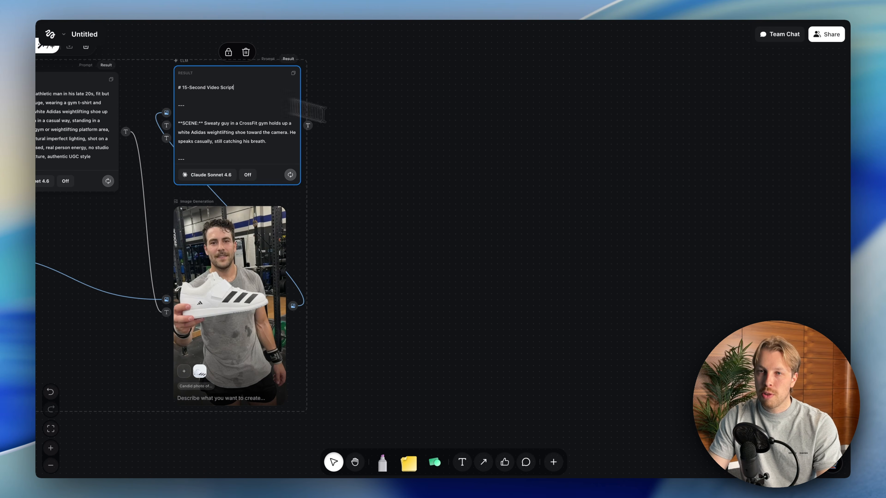
click(382, 126)
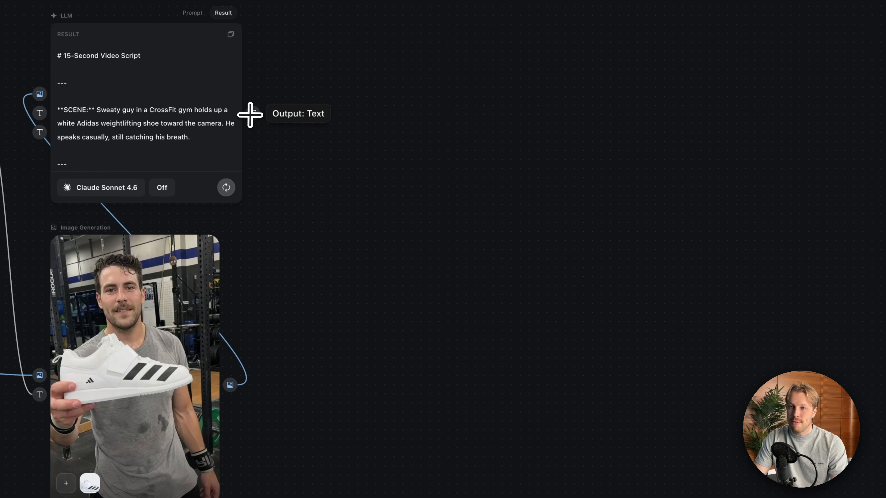
- Attach a Video Generation node to the script LLM's text output, using the Seedance 2.0 model
drag(249, 114, 438, 162)
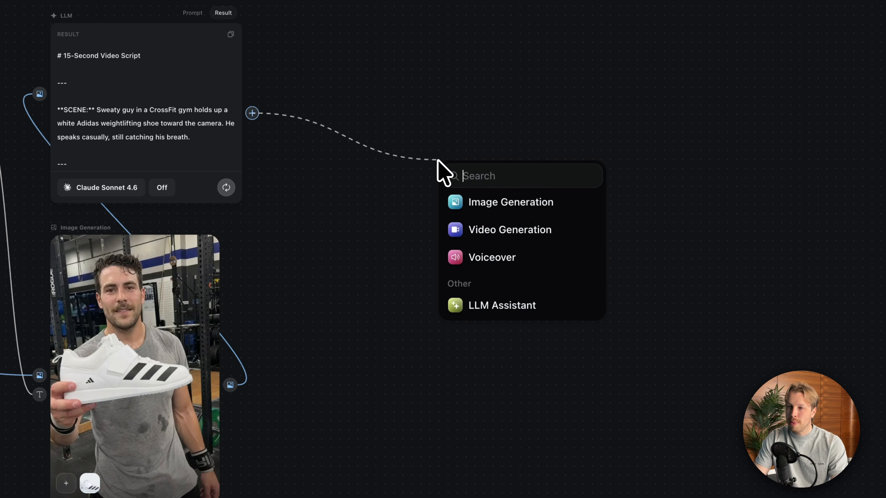
click(486, 227)
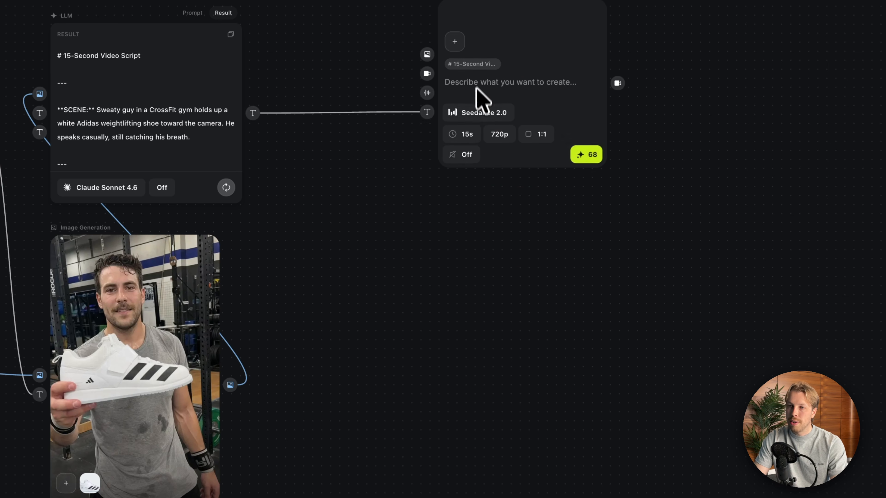
click(500, 113)
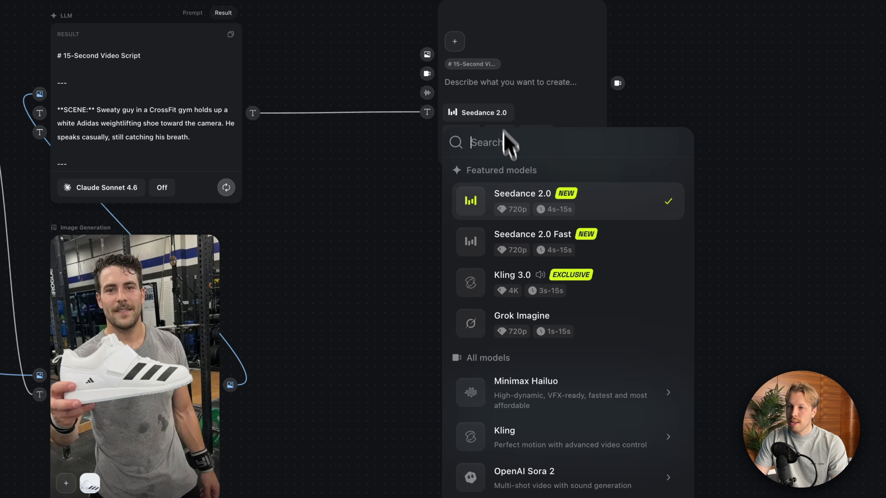
click(510, 198)
- Set the Video Generation node's duration to 12 seconds
click(467, 135)
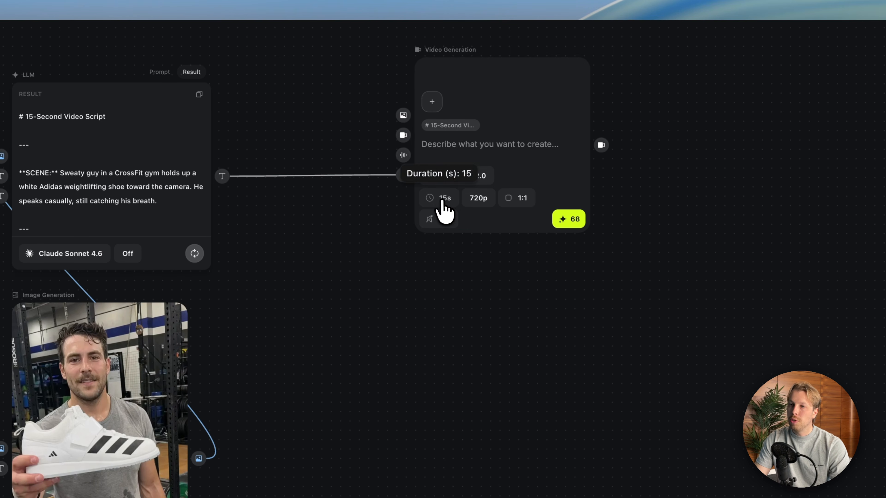
click(468, 136)
drag(646, 159, 594, 157)
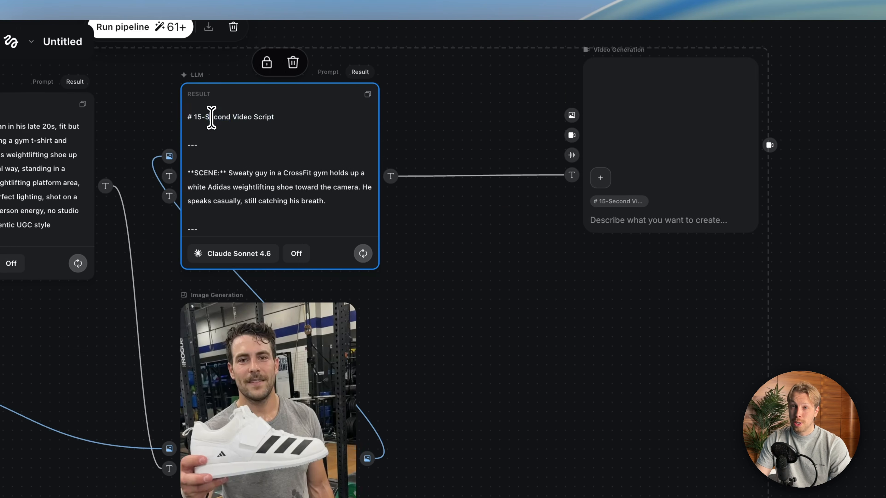
- Delete the "# 15-Second Video Script" heading from the LLM node's result text
triple_click(212, 117)
drag(278, 121, 288, 118)
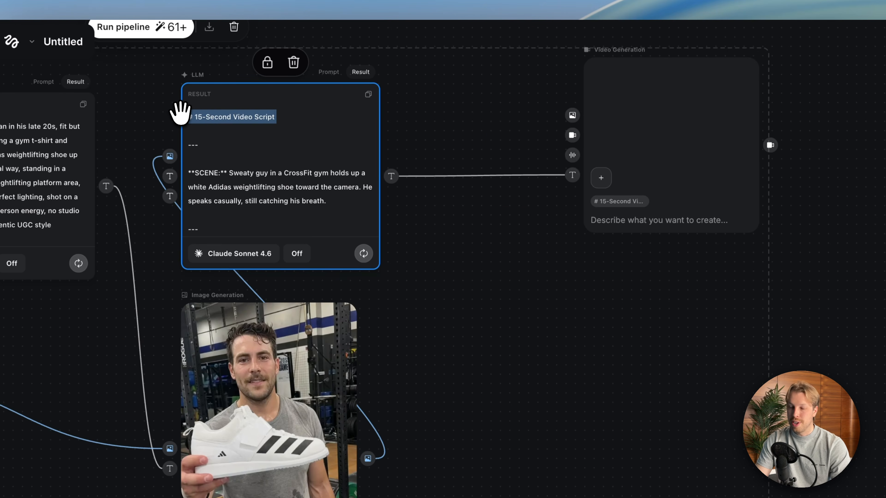
key(BackSpace)
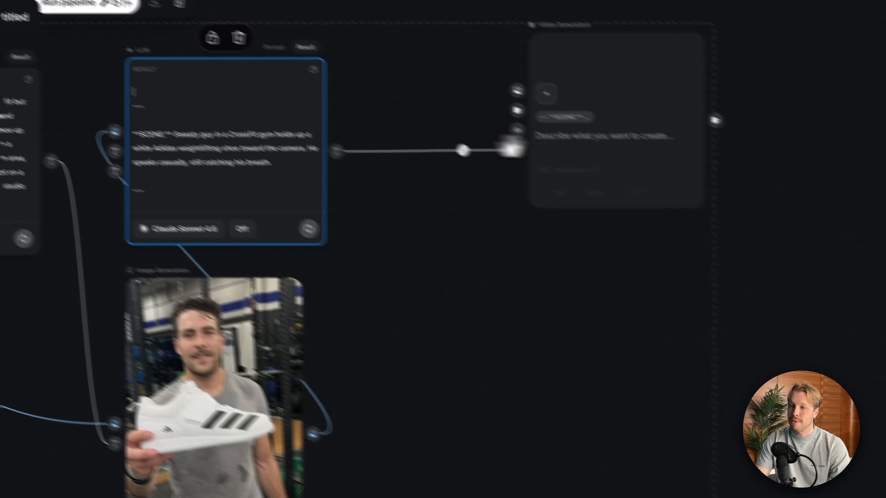
- Configure the Video Generation node to 480p resolution and a 9:16 aspect ratio, with audio switched on
click(545, 153)
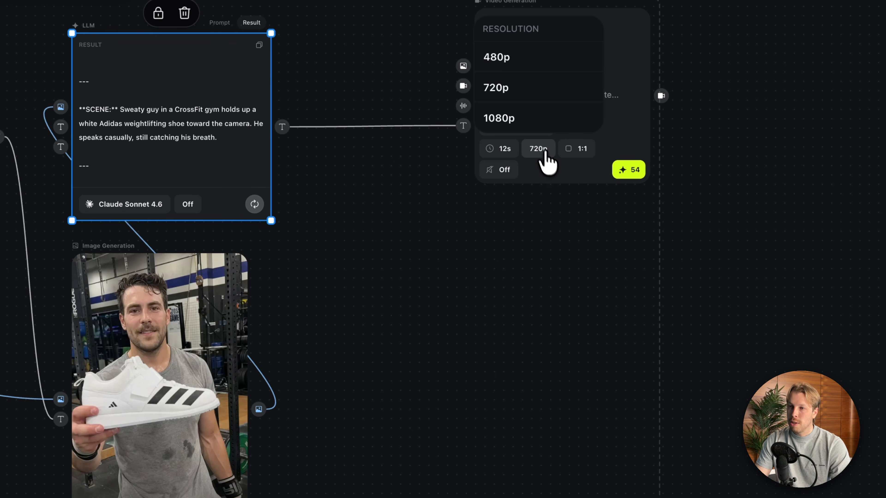
click(497, 58)
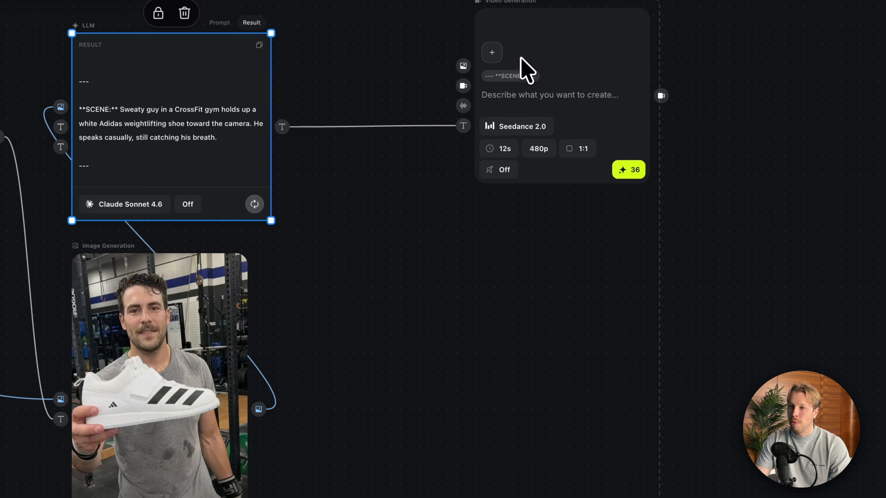
click(581, 150)
click(600, 69)
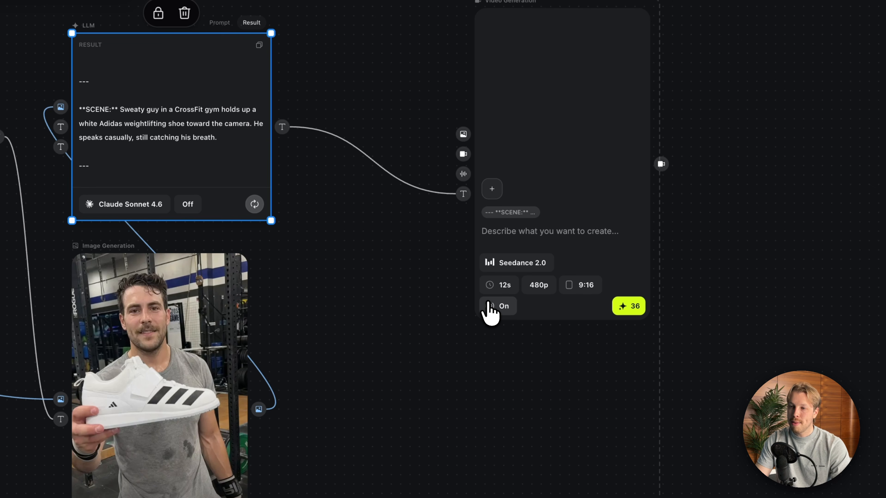
- Connect the actor Image Generation output to the Video Generation node's image input and reposition the video node lower on the canvas
click(504, 345)
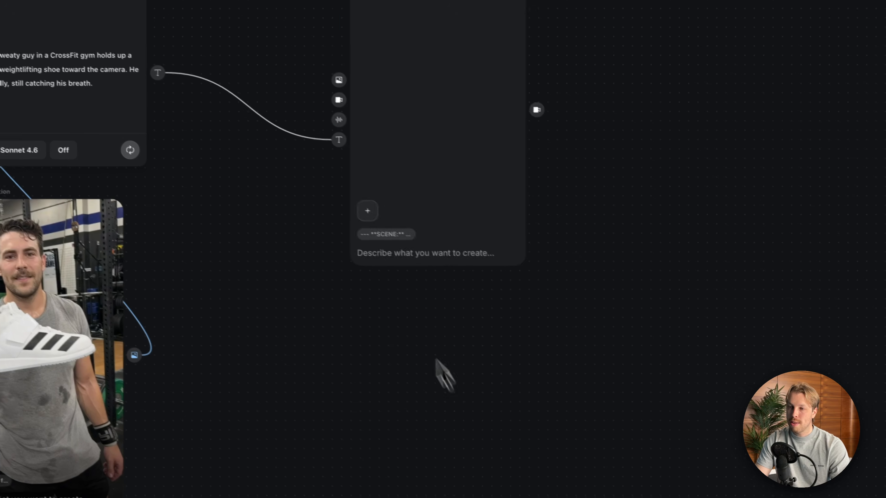
click(479, 245)
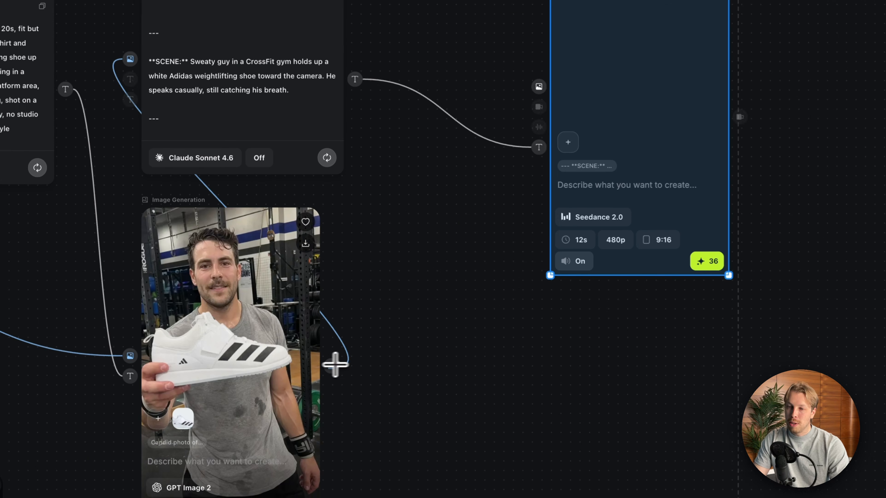
drag(277, 313, 314, 286)
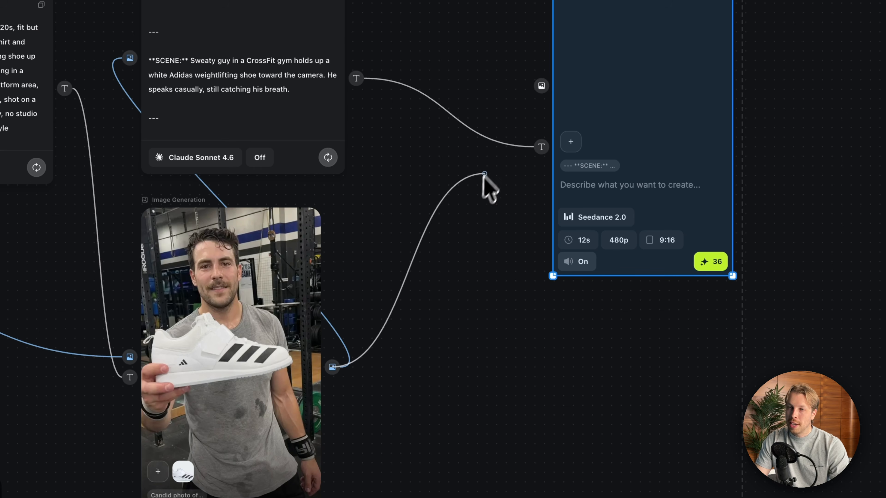
drag(539, 85, 541, 86)
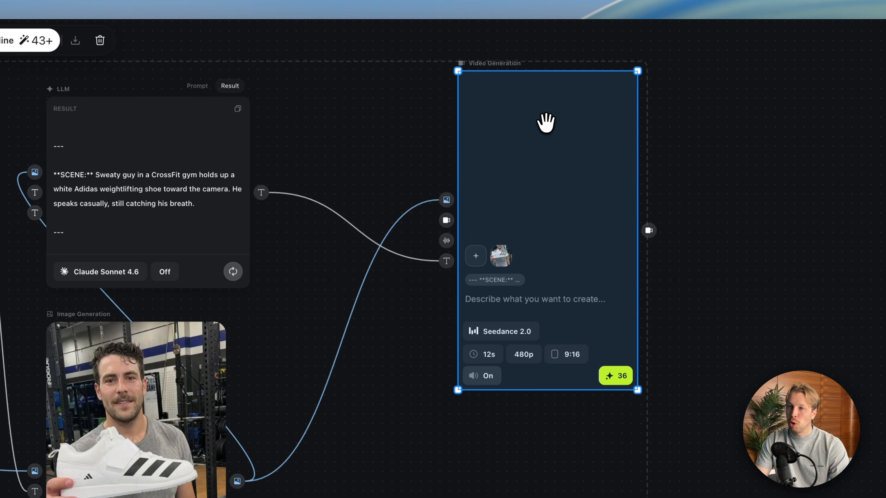
drag(546, 122, 489, 234)
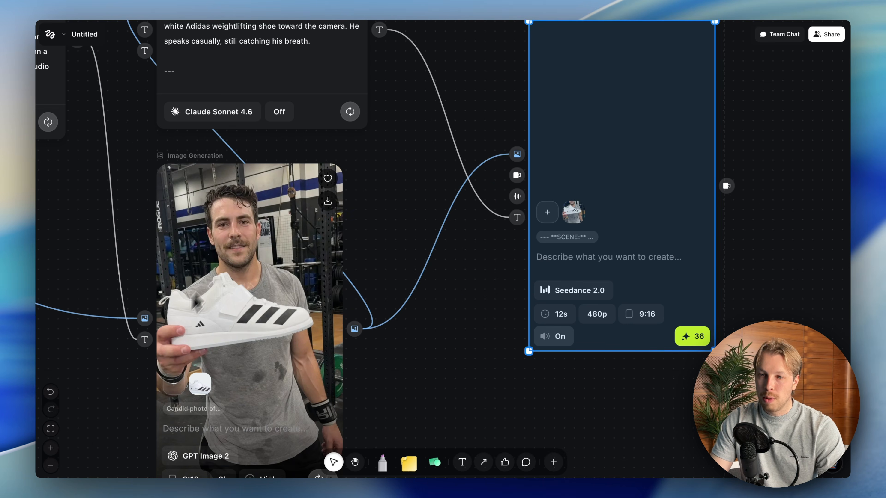
- Run the Video Generation node using the connected script and actor image
scroll(237, 282, down, 1)
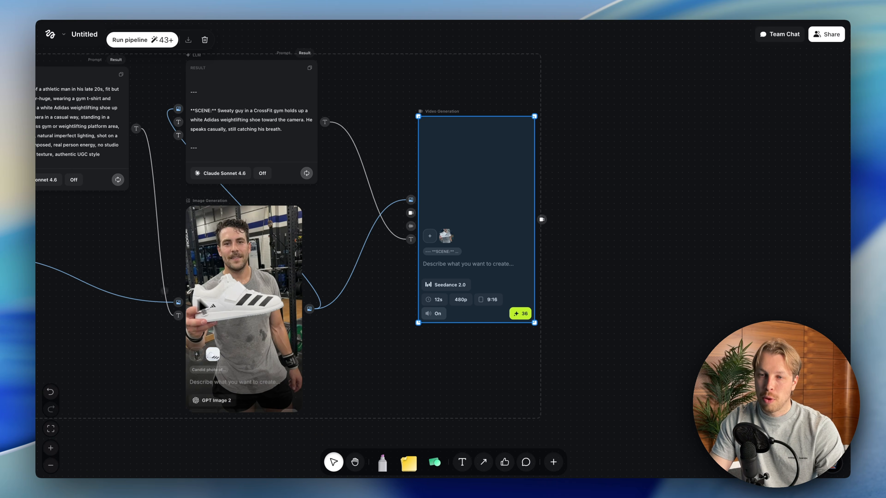
scroll(224, 134, up, 1)
click(184, 49)
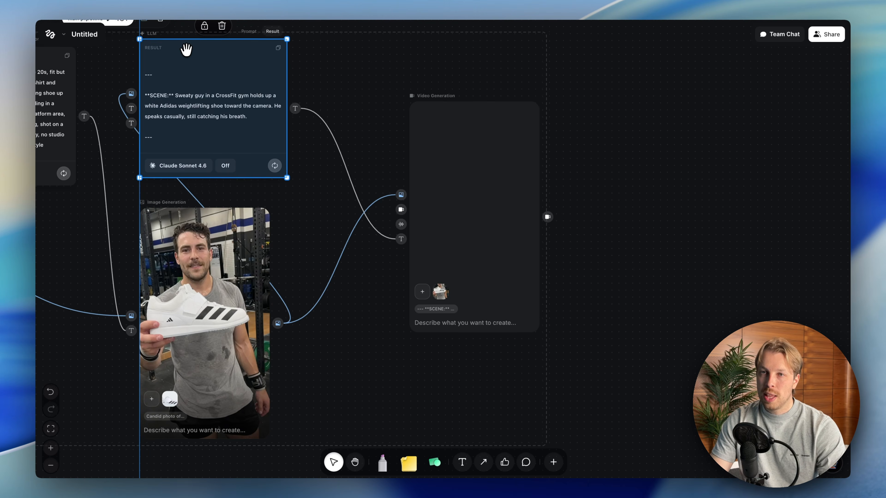
click(212, 251)
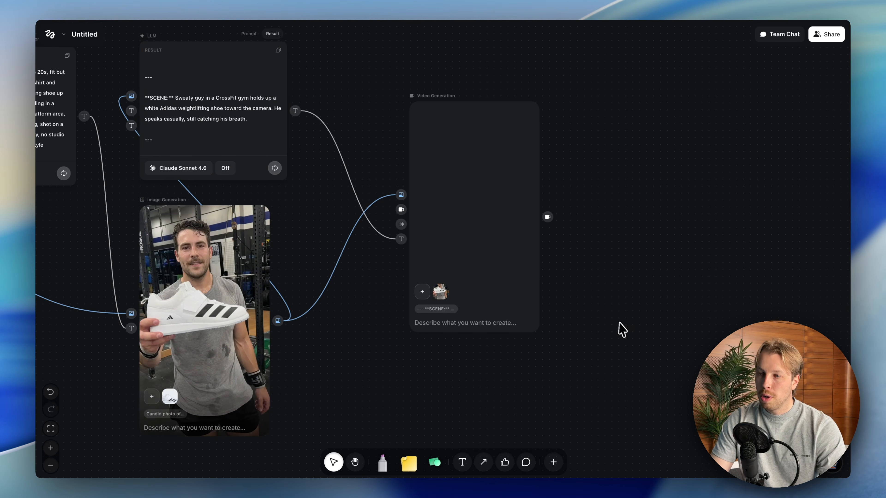
click(496, 236)
right_click(522, 321)
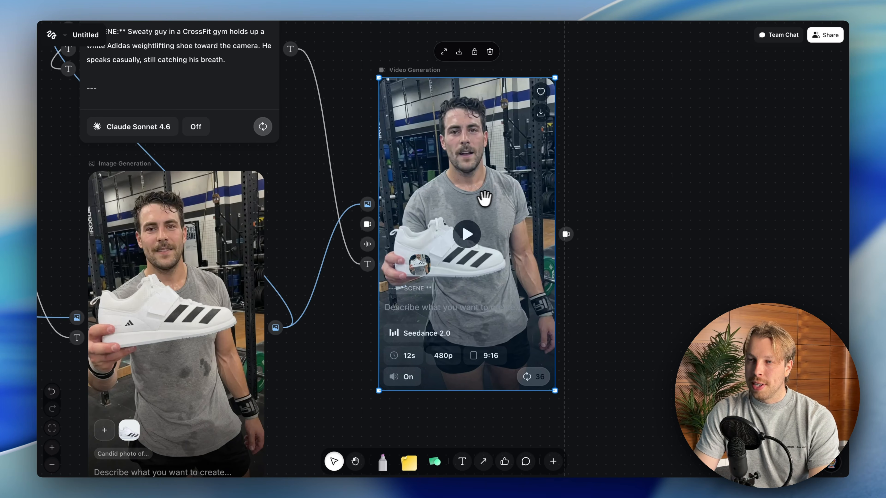
- Review the generated UGC shoe video in the Video Generation node and its place in the workflow
scroll(506, 200, up, 3)
click(635, 223)
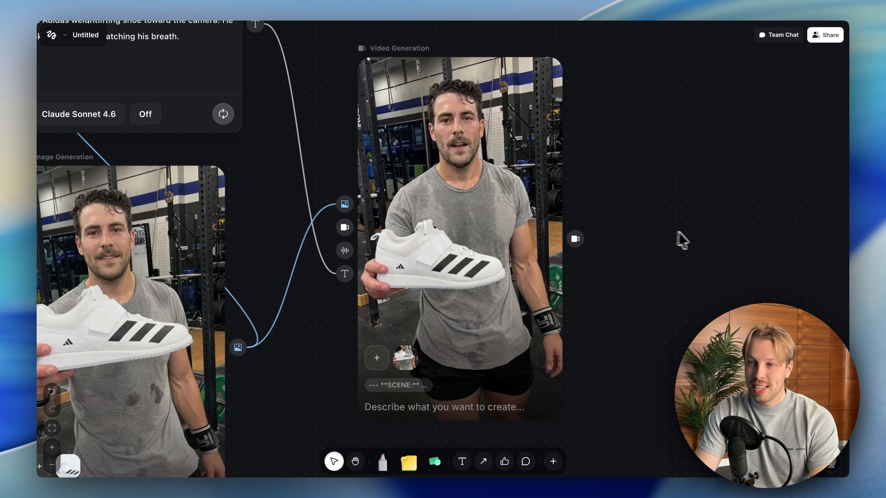
scroll(668, 238, down, 1)
drag(498, 149, 578, 160)
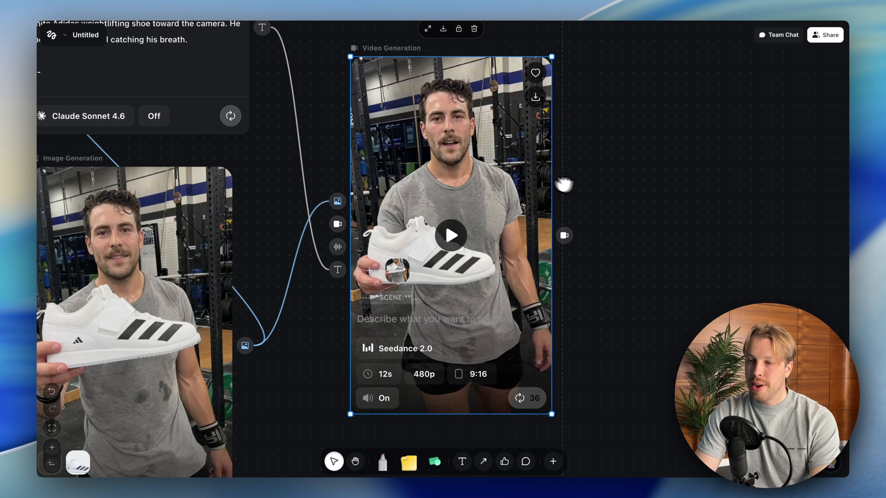
scroll(589, 153, down, 2)
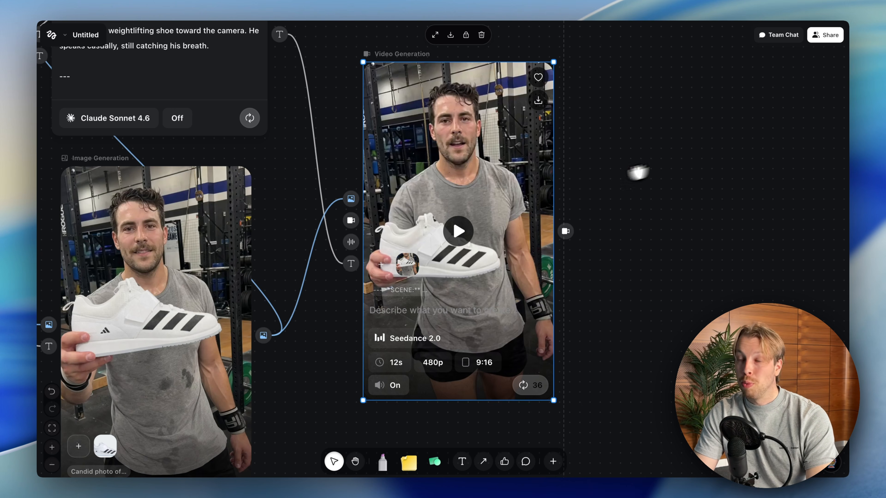
scroll(600, 232, down, 2)
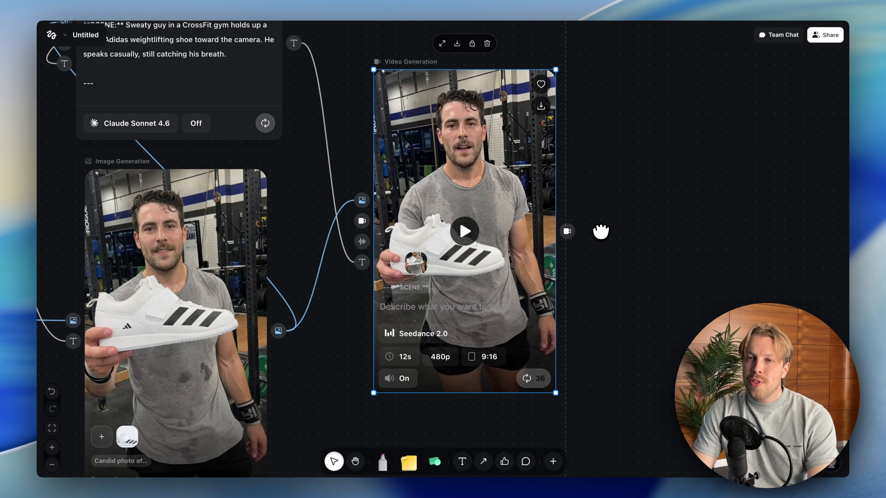
scroll(601, 232, down, 4)
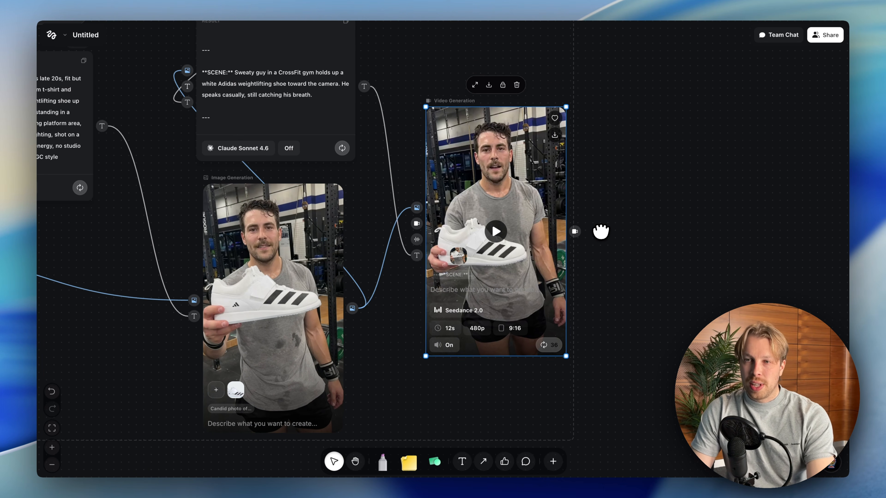
scroll(600, 232, left, 4)
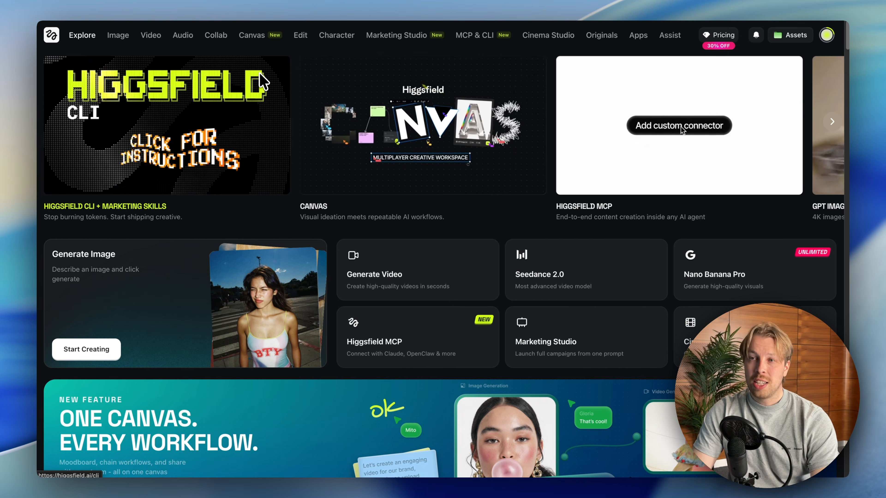
mouse_move(118, 37)
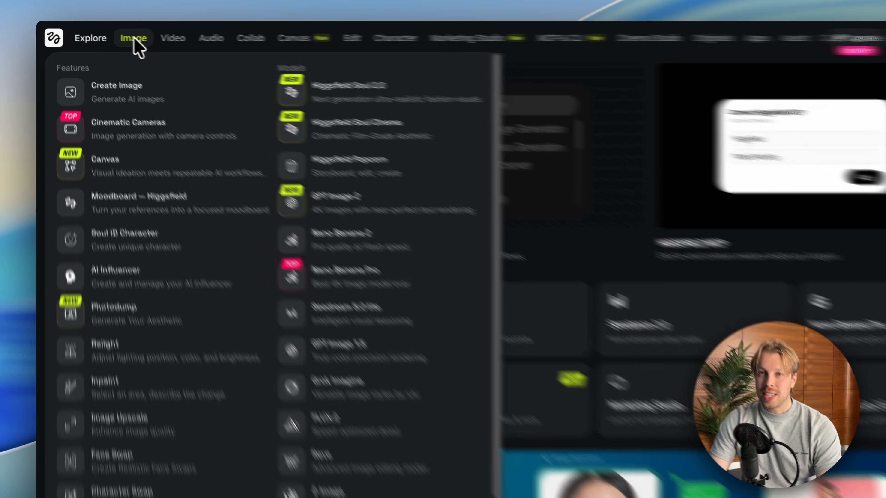
mouse_move(166, 40)
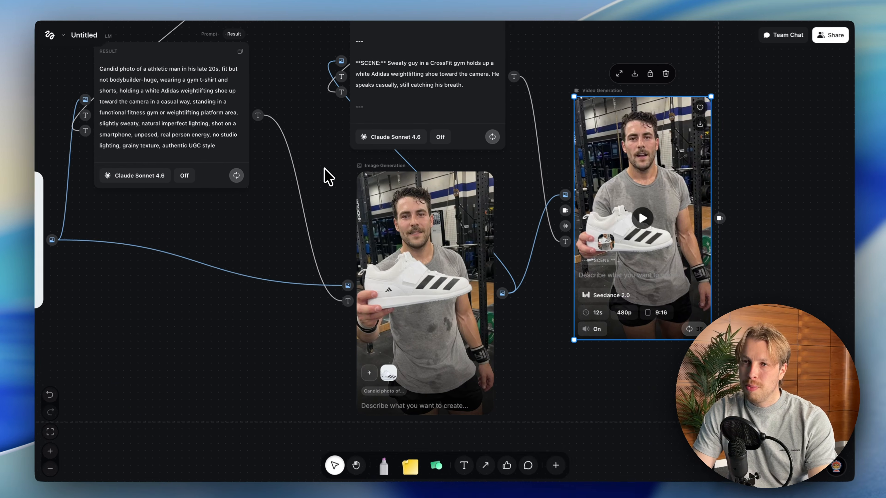
- Trace the workflow from the shoe image through the LLM and Image Generation nodes to the finished video
scroll(324, 167, left, 10)
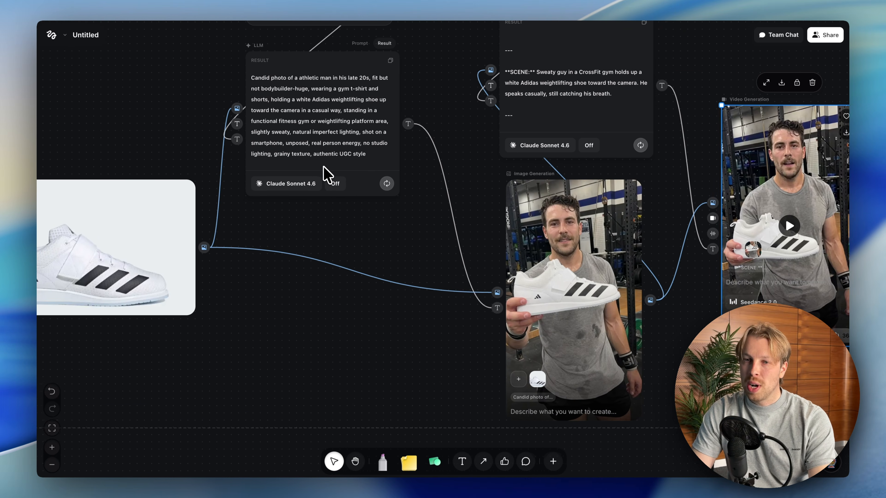
scroll(419, 201, down, 3)
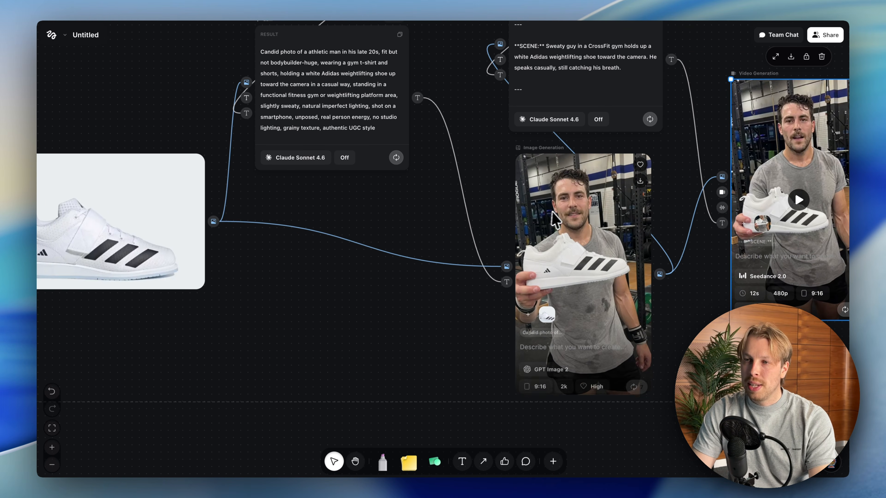
scroll(471, 230, down, 2)
scroll(475, 234, up, 3)
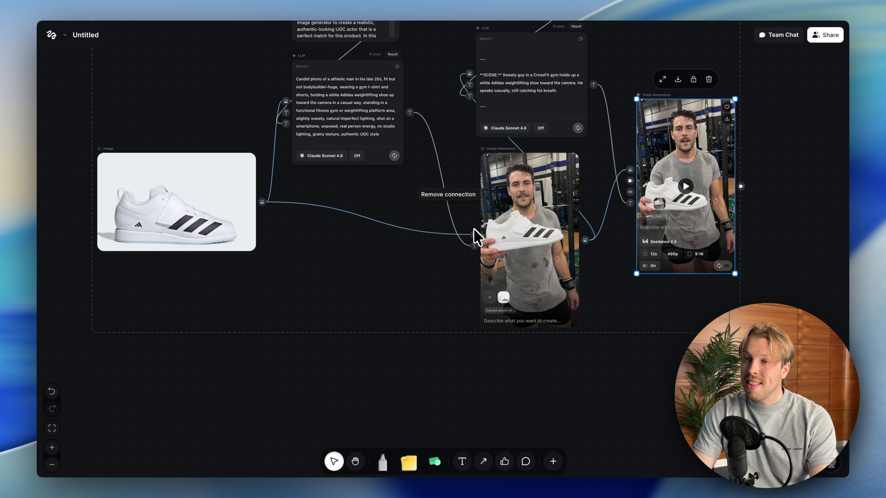
scroll(542, 215, right, 1)
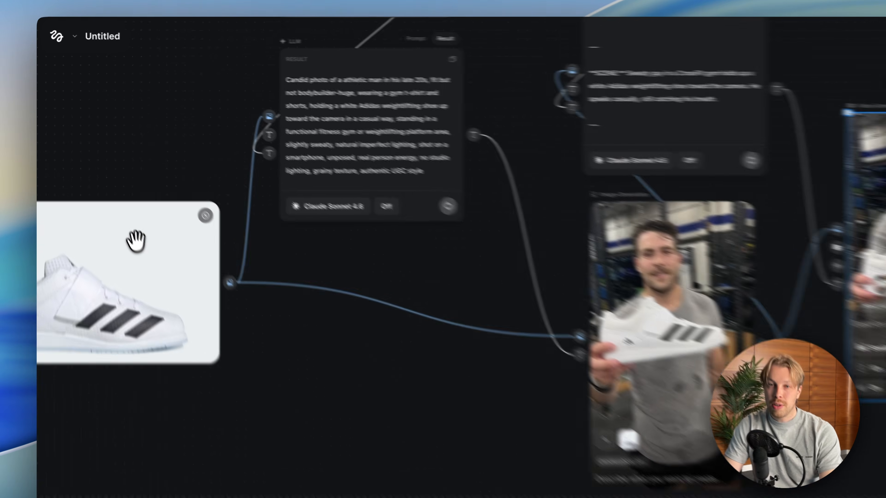
drag(112, 188, 130, 207)
drag(178, 295, 169, 303)
click(408, 98)
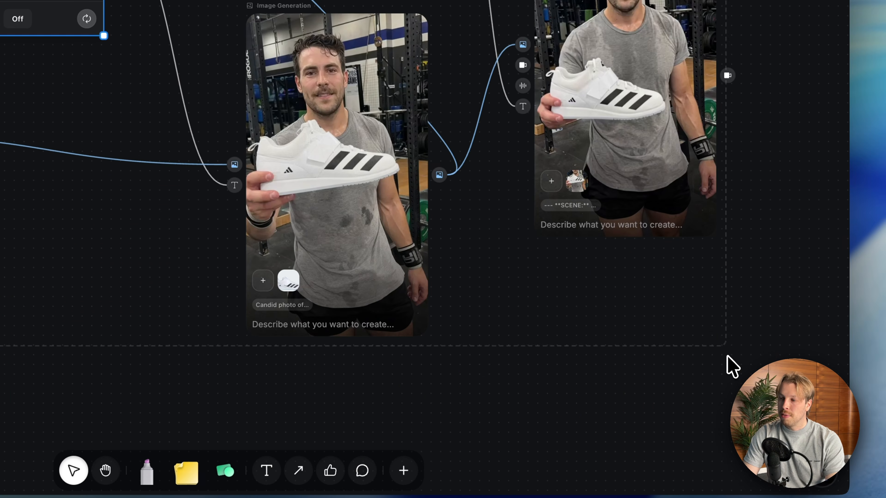
- Select the workflow's nodes together and examine the Run pipeline option for the whole selection
drag(747, 383, 121, 77)
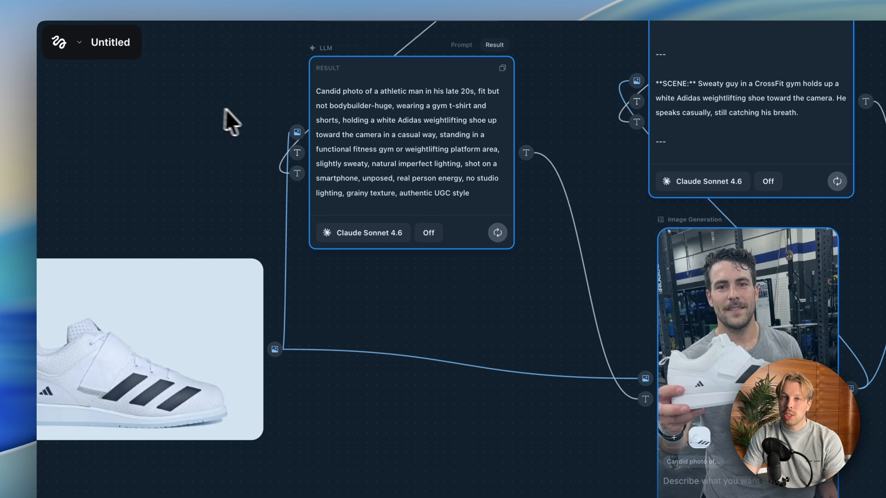
scroll(240, 122, up, 3)
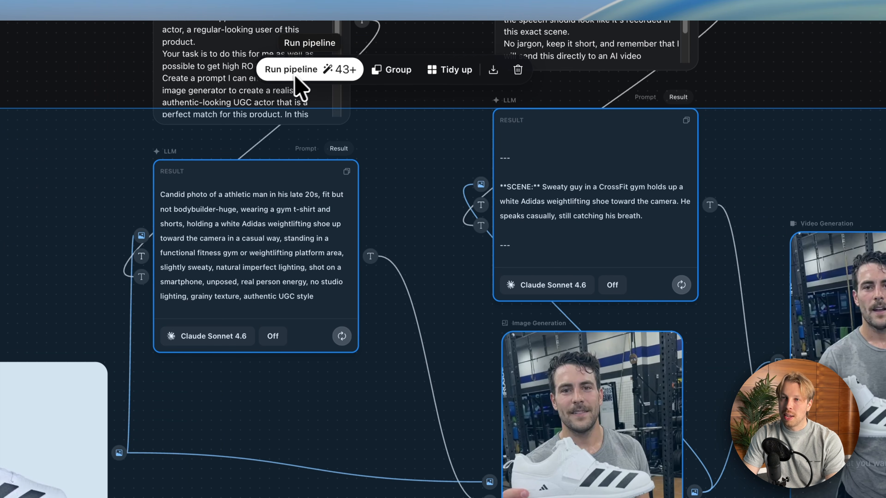
click(402, 150)
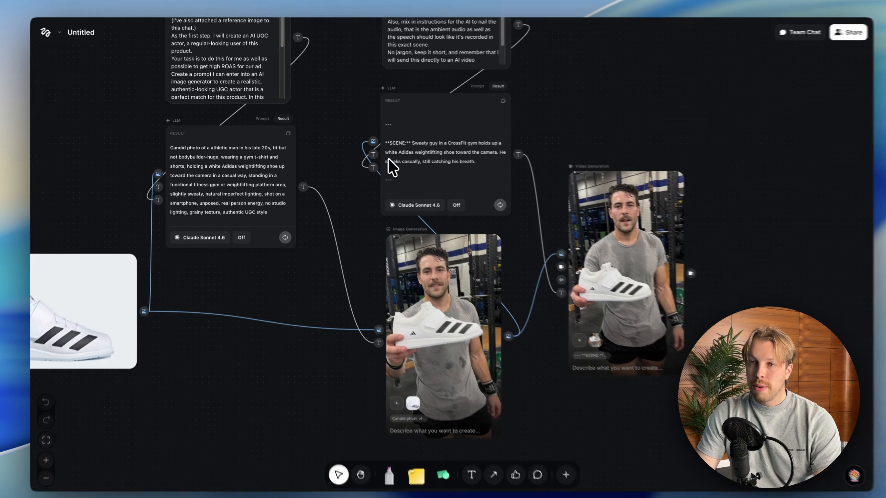
- Open the canvas's sharing settings and set its access to Public for anyone with the link
scroll(511, 224, down, 2)
scroll(502, 216, up, 2)
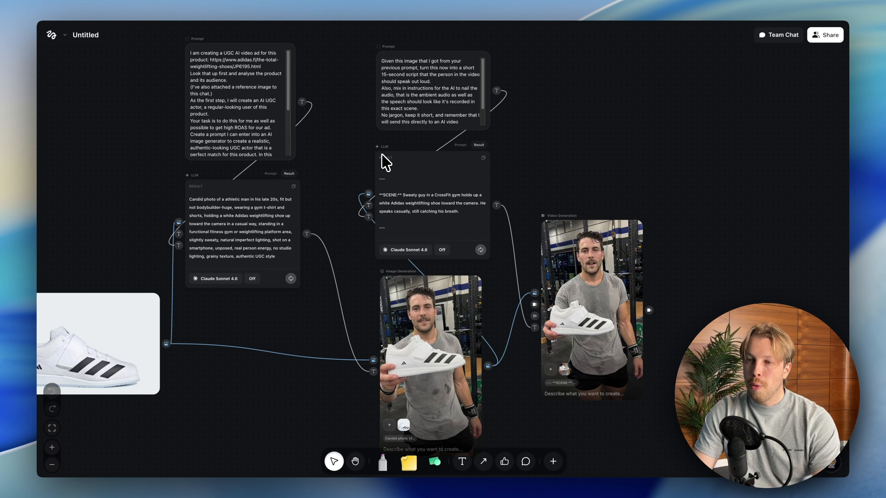
scroll(382, 154, down, 1)
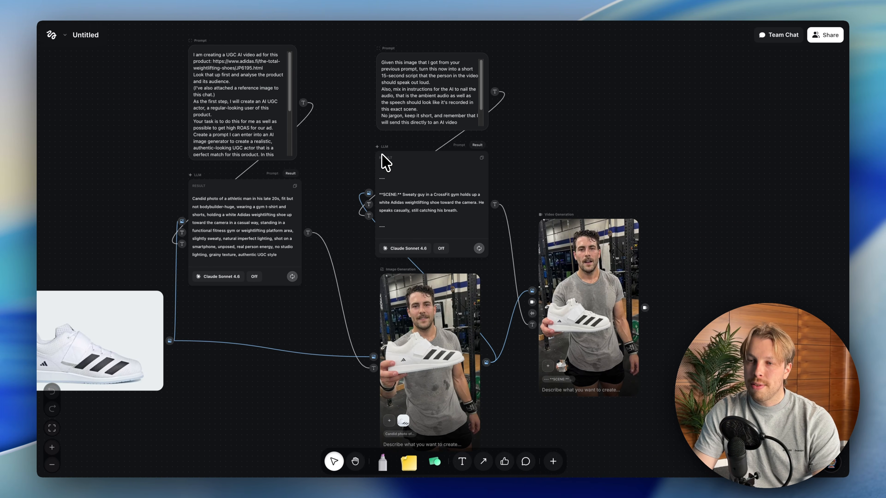
scroll(466, 129, down, 1)
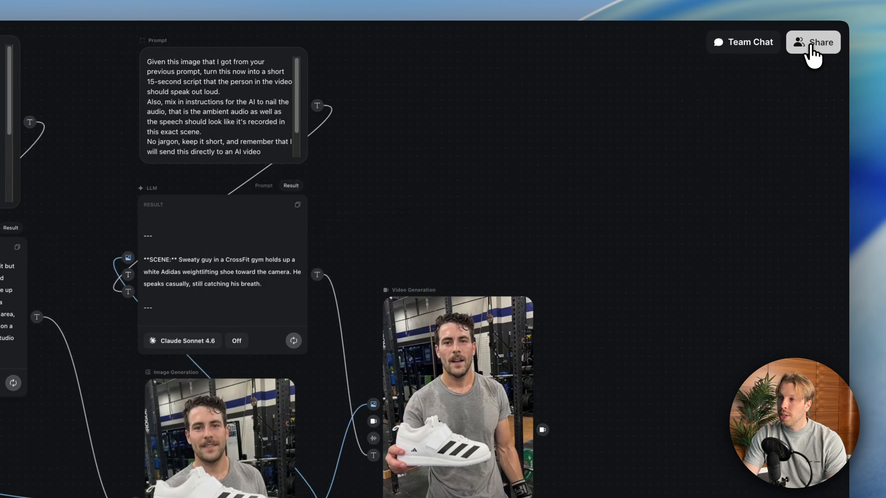
click(824, 36)
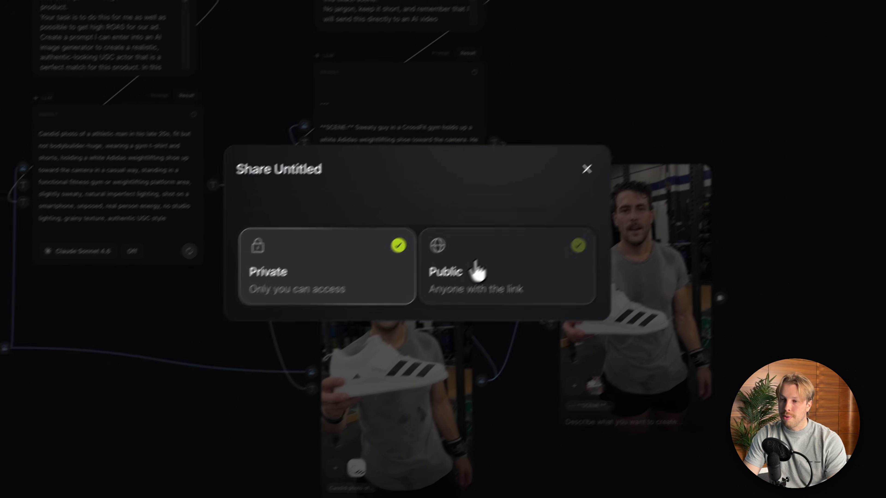
click(296, 406)
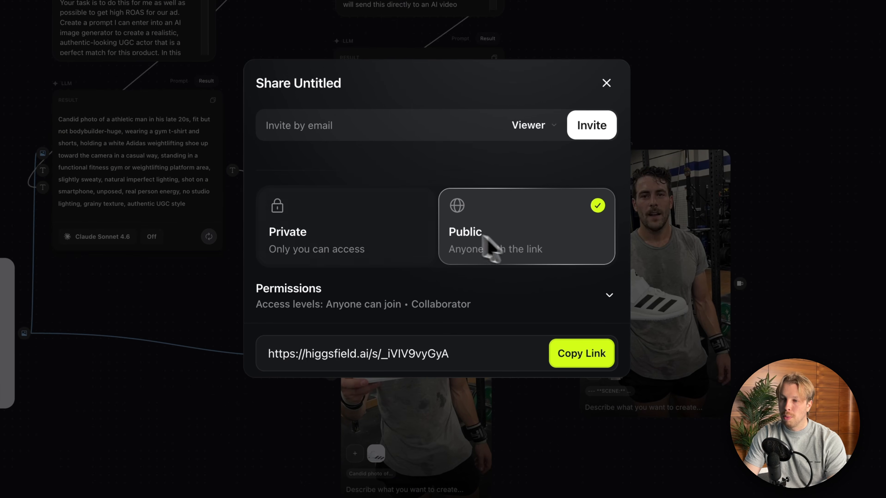
- Set the default role for people joining the shared canvas to Viewer and copy the share link
click(607, 296)
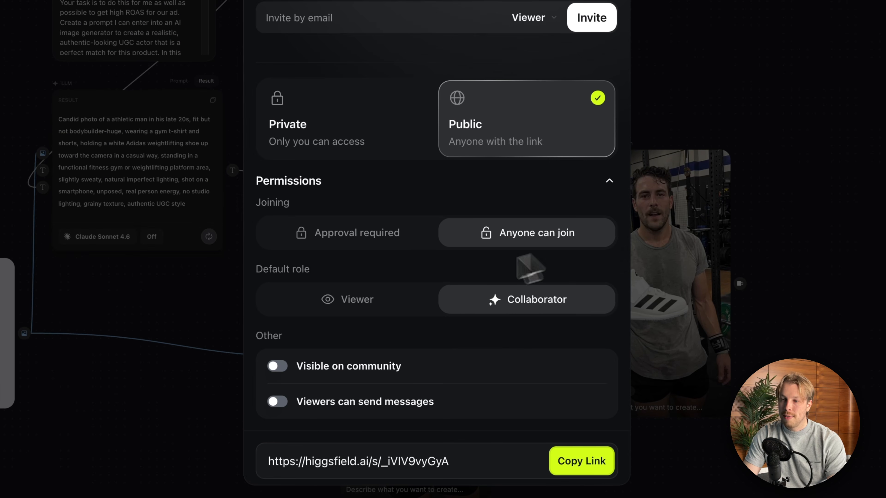
click(348, 301)
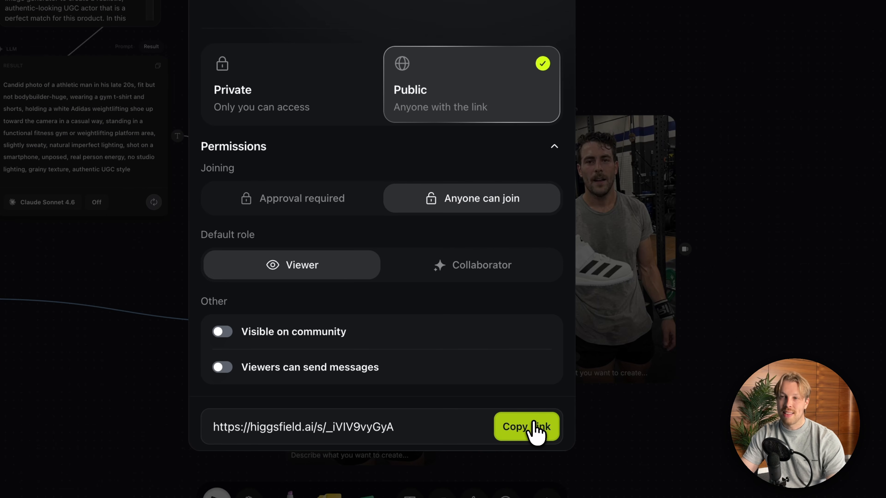
click(535, 428)
click(611, 7)
- Examine the complete shared workflow and inspect its final video up close
drag(787, 413, 182, 74)
click(752, 259)
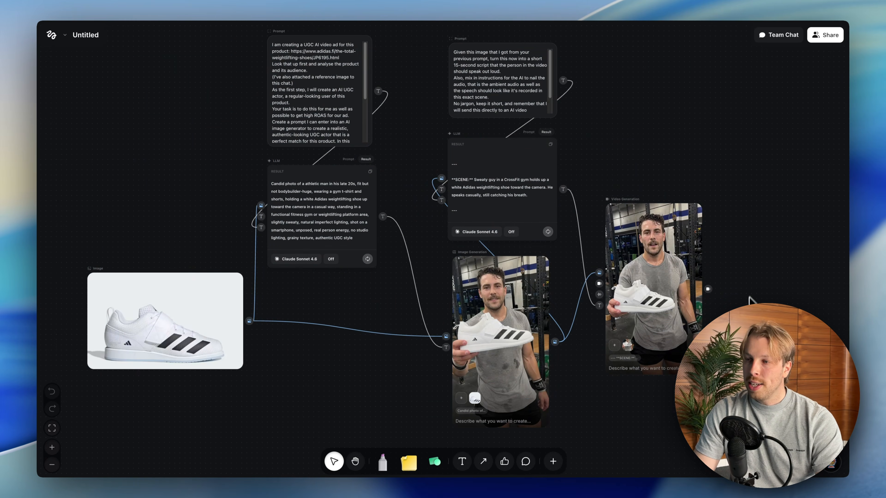
scroll(740, 314, up, 2)
scroll(749, 332, up, 3)
drag(611, 251, 593, 217)
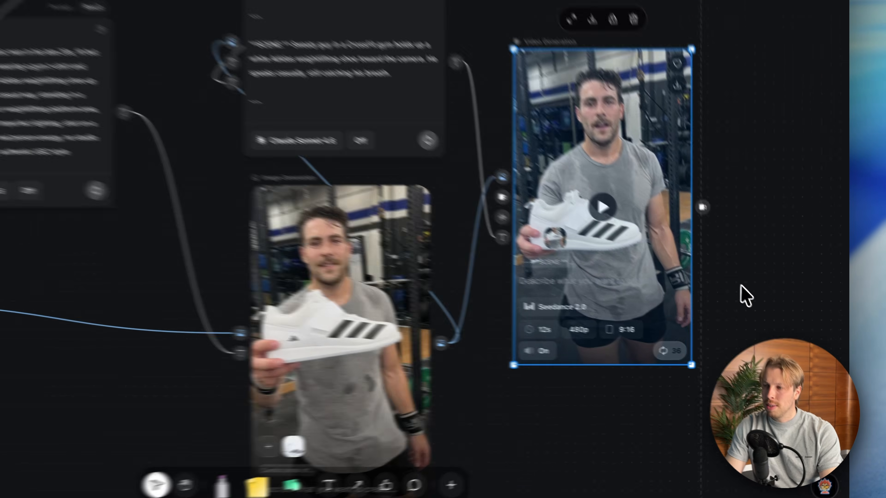
click(745, 305)
scroll(731, 282, right, 2)
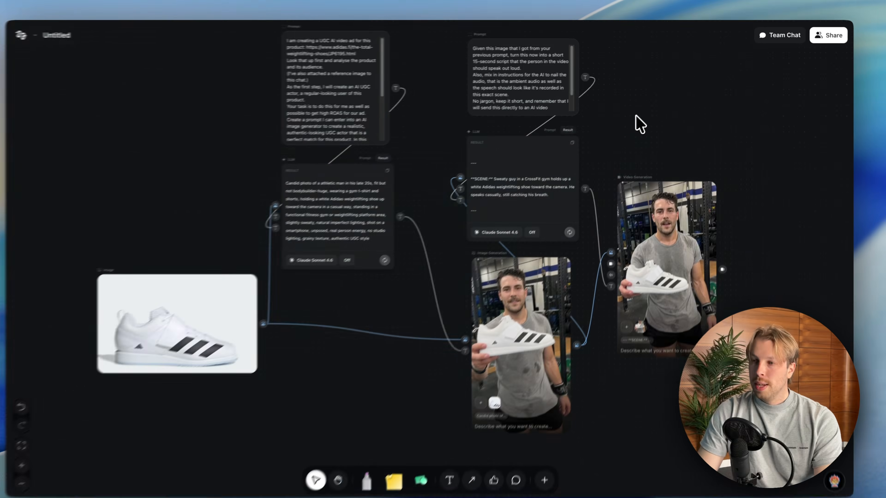
- Select all nodes of the workflow together, from the shoe image and prompts through to the generated video
key(ctrl+a)
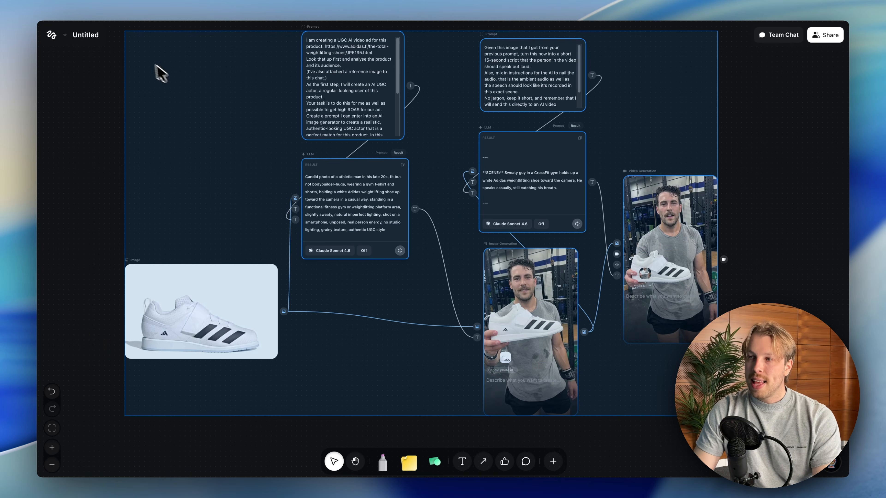
click(775, 146)
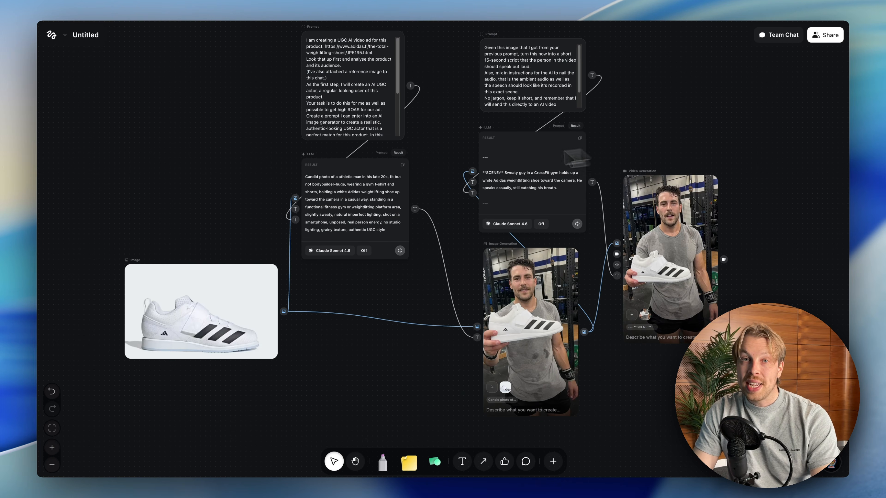
scroll(292, 202, up, 2)
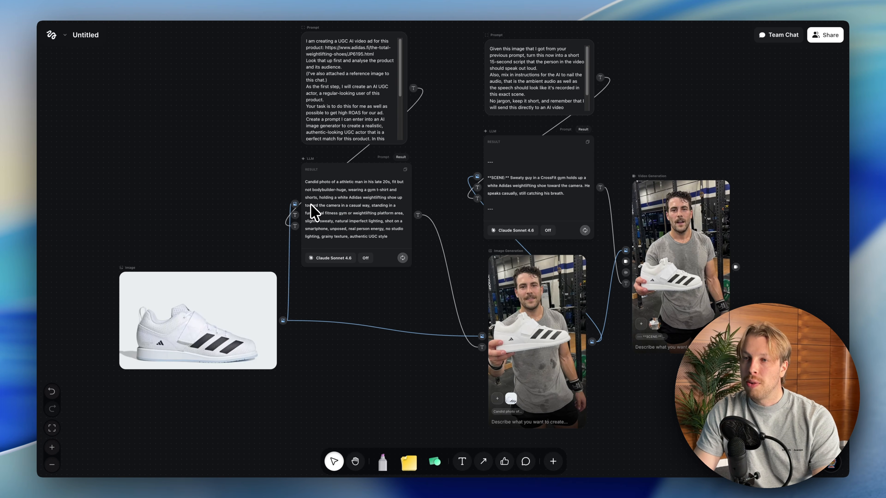
scroll(233, 151, up, 1)
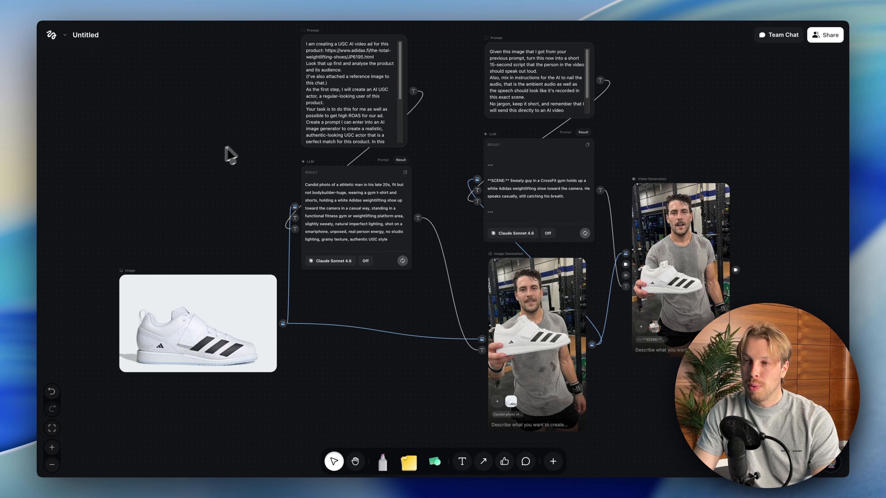
drag(754, 429, 119, 33)
click(790, 178)
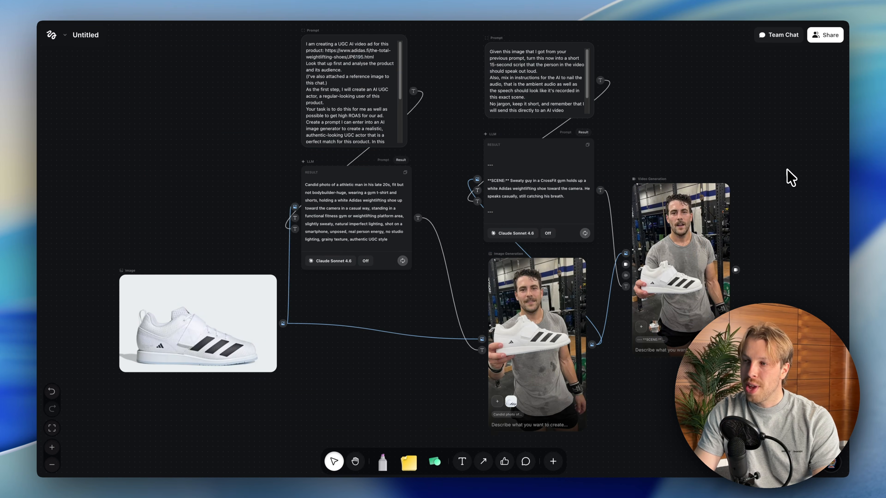
drag(767, 426, 192, 97)
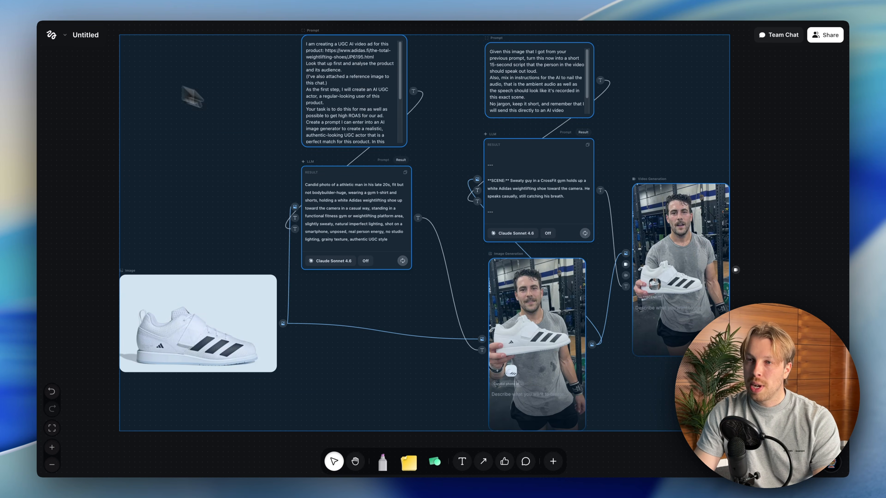